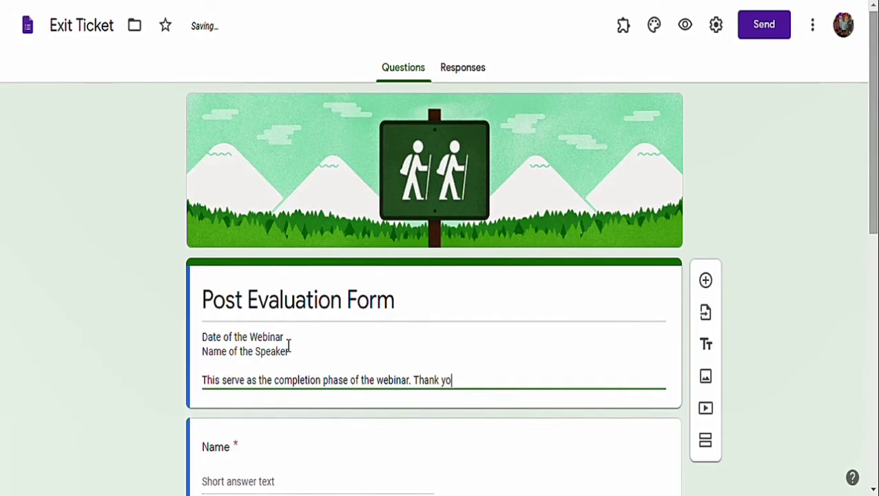
Finish the form description's last line so it ends with "Thank you for participating in our...".
{"action": "type", "text": "pa"}
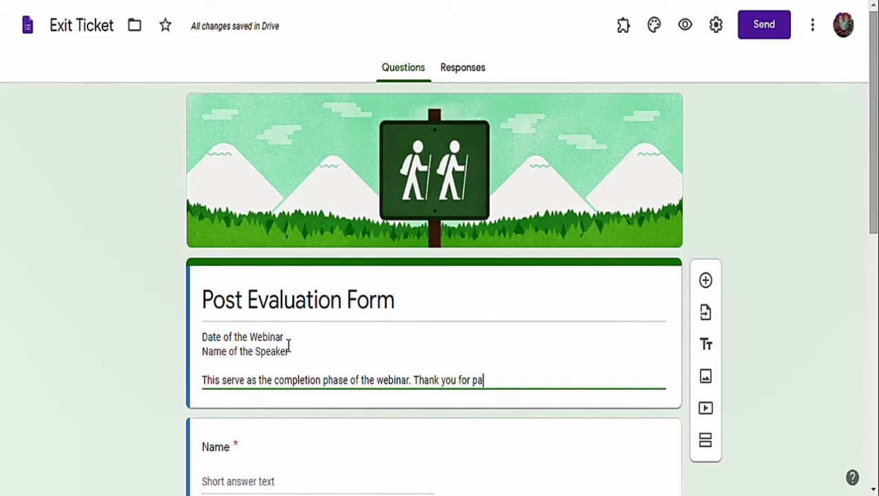
{"action": "type", "text": "rticipating"}
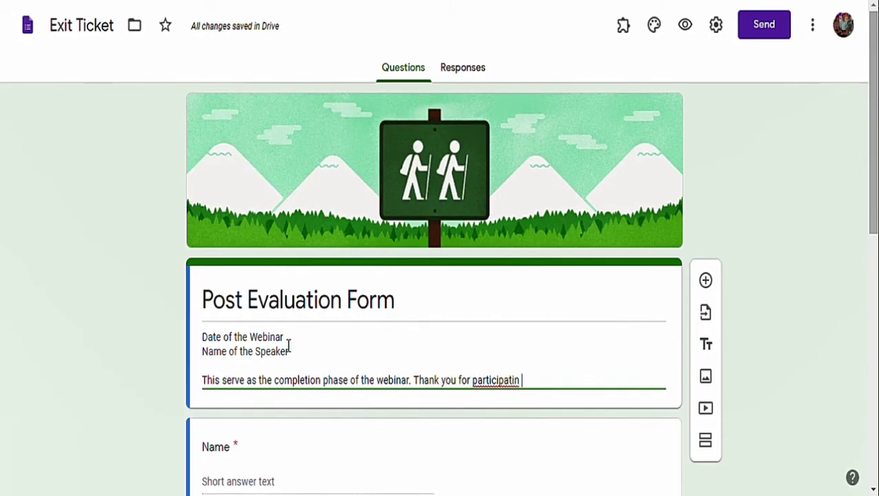
{"action": "key", "text": "BackSpace"}
{"action": "type", "text": "g in our"}
{"action": "key", "text": "BackSpace"}
{"action": "type", "text": "..."}
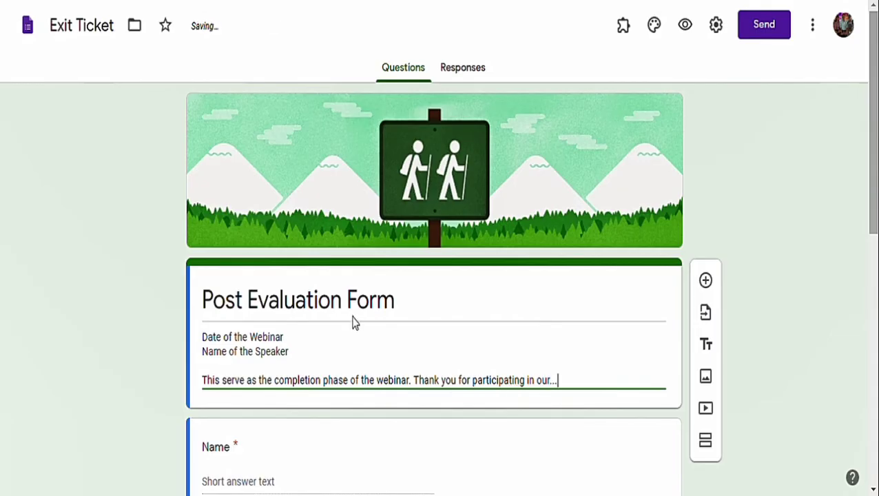
Retitle the first question, Name, as "Email".
{"action": "scroll", "coordinate": [613, 262], "scroll_direction": "down", "scroll_amount": 3}
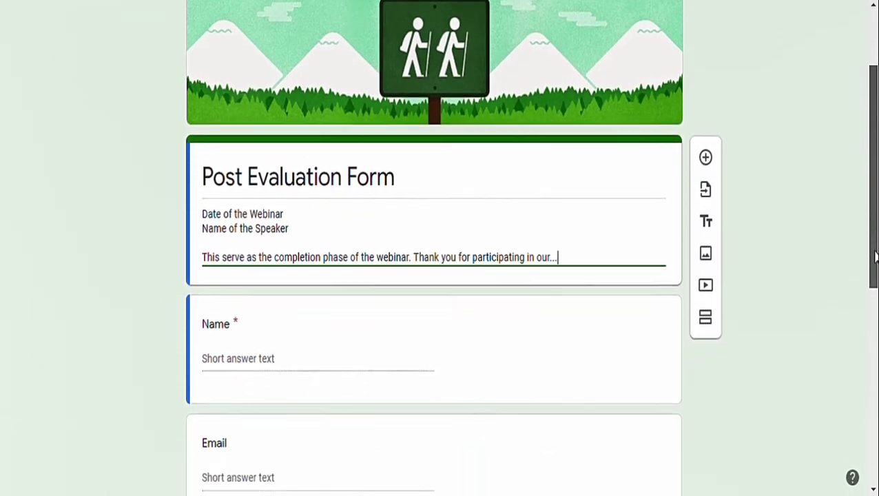
{"action": "left_click", "coordinate": [336, 338]}
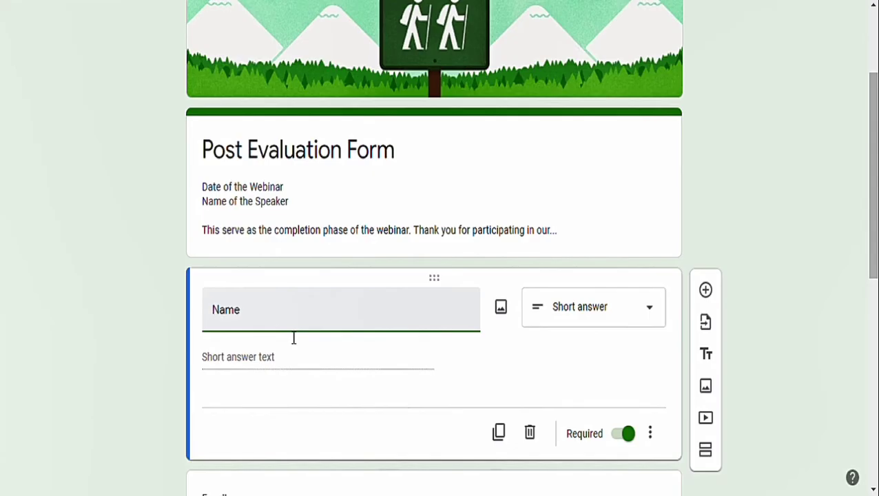
{"action": "type", "text": "Em"}
{"action": "key", "text": "End"}
{"action": "type", "text": "i"}
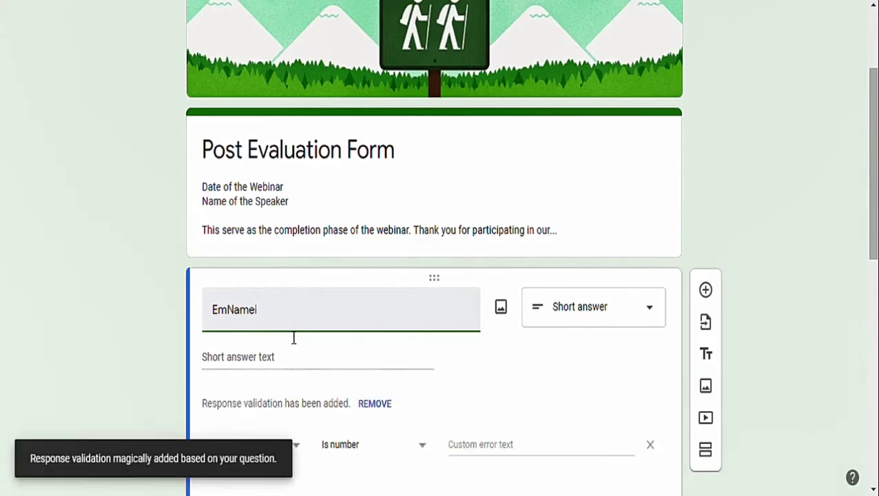
{"action": "key", "text": "ctrl+a"}
{"action": "type", "text": "Email"}
{"action": "left_click", "coordinate": [600, 310]}
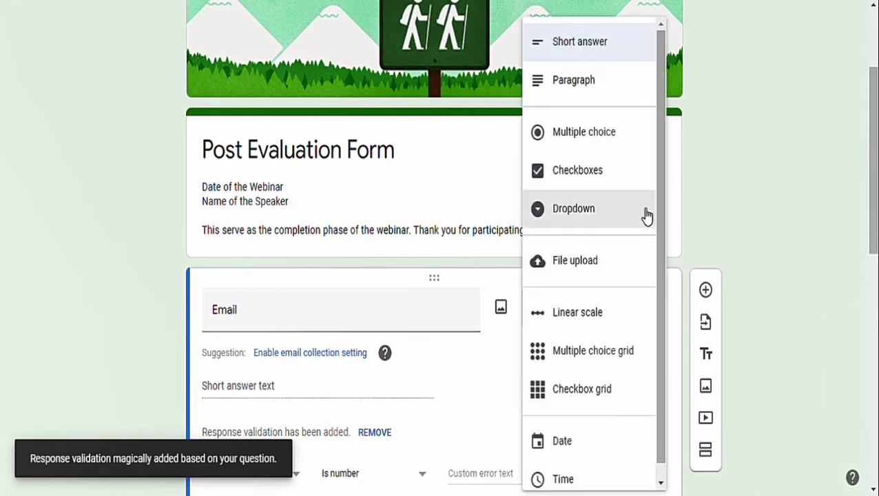
{"action": "left_click_drag", "start_coordinate": [661, 111], "coordinate": [660, 149]}
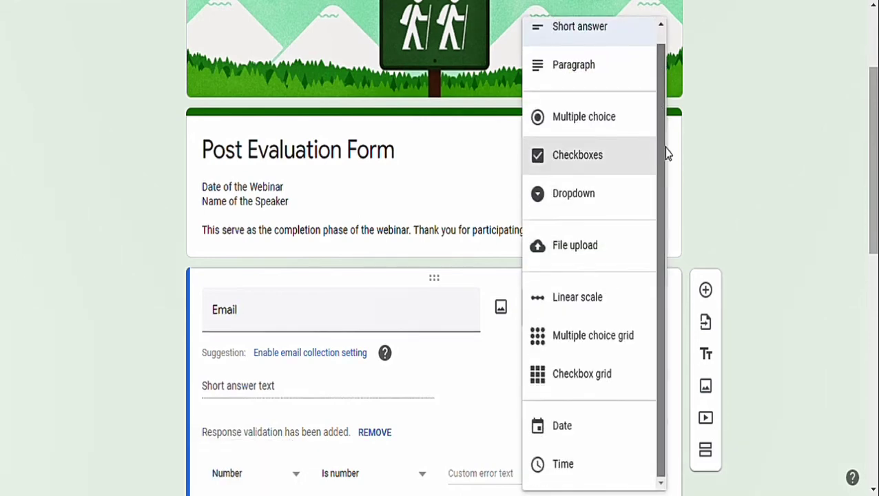
{"action": "left_click", "coordinate": [695, 157]}
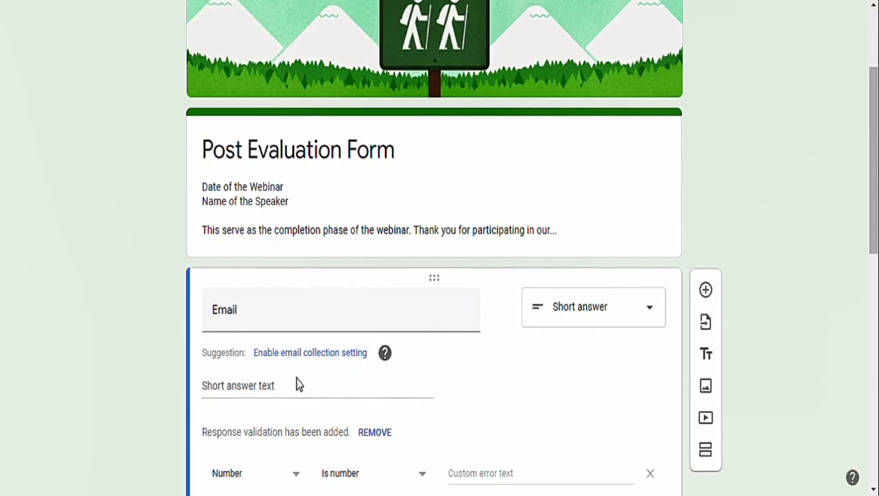
Extend the first question's title to "Email address".
{"action": "left_click", "coordinate": [262, 317]}
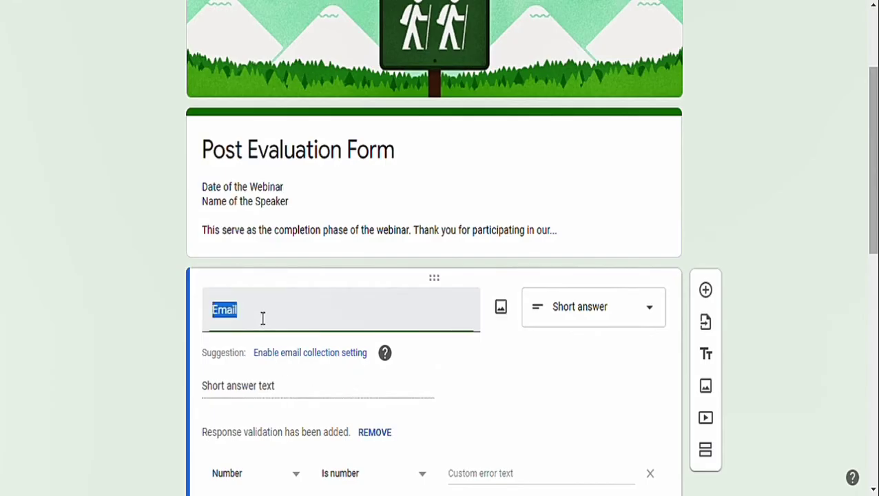
{"action": "left_click", "coordinate": [263, 317]}
{"action": "type", "text": "address"}
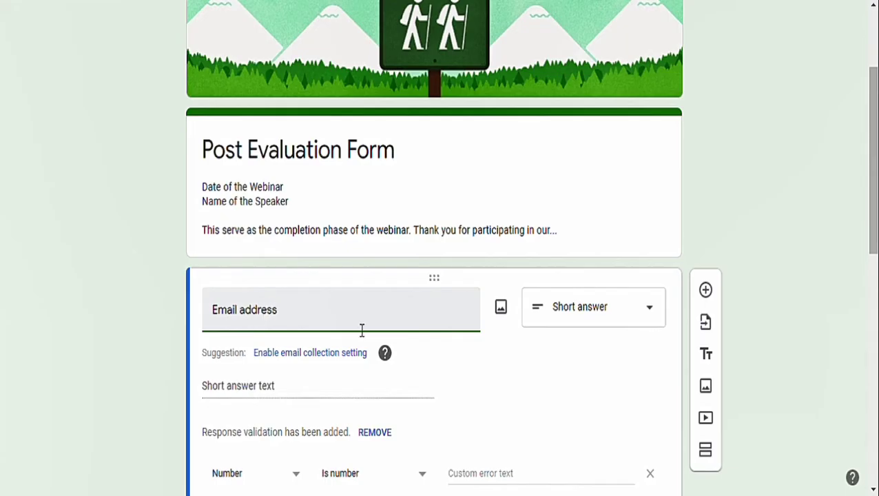
{"action": "left_click_drag", "start_coordinate": [874, 161], "coordinate": [877, 210]}
{"action": "left_click", "coordinate": [631, 425]}
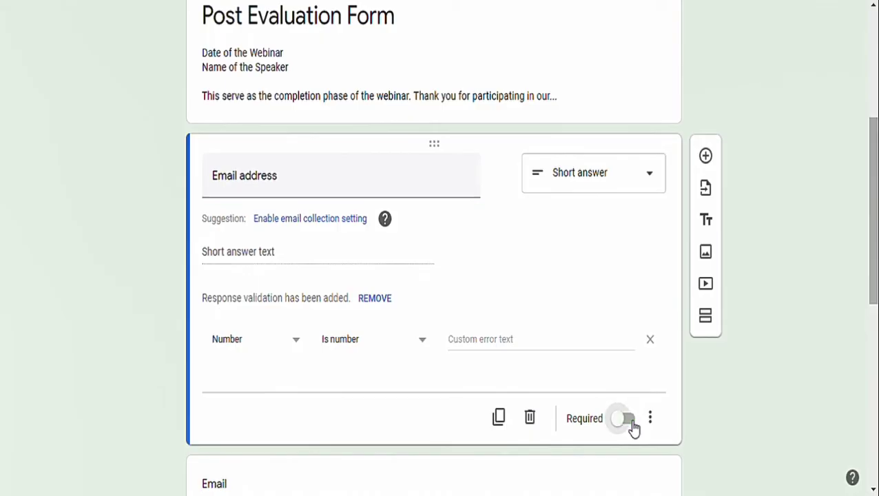
{"action": "left_click", "coordinate": [625, 422]}
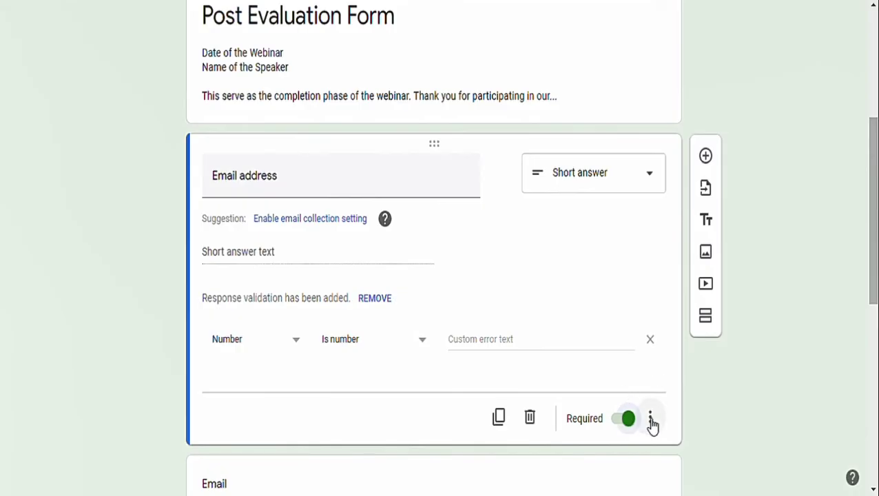
Add a description to the Email address question reading "Enter your DepEd email address.".
{"action": "left_click", "coordinate": [650, 420]}
{"action": "left_click", "coordinate": [696, 420]}
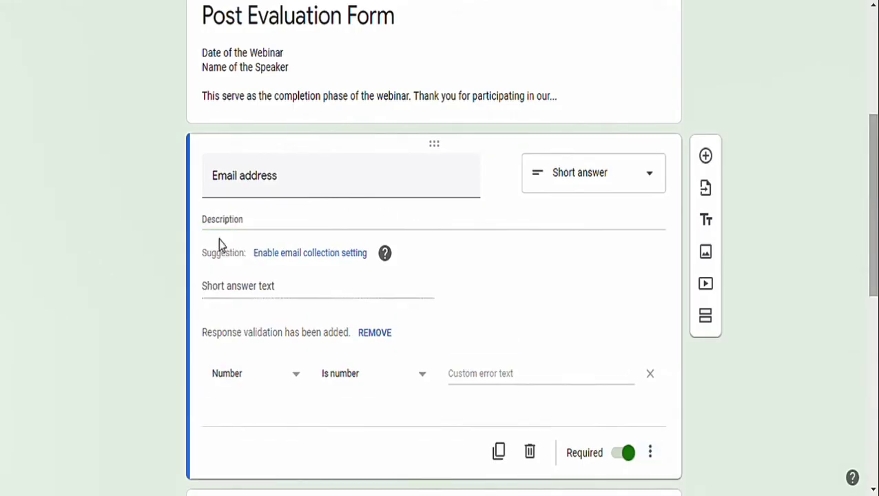
{"action": "left_click", "coordinate": [231, 221]}
{"action": "type", "text": "Enter your"}
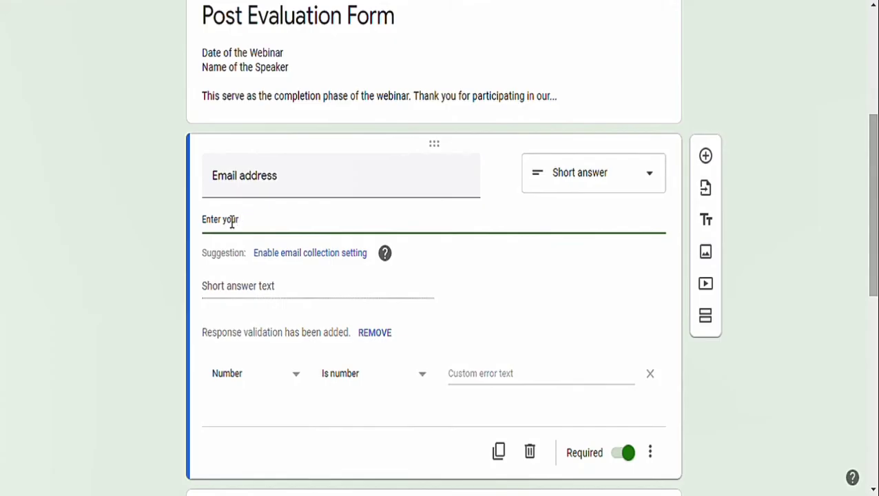
{"action": "type", "text": "Deped e"}
{"action": "key", "text": "BackSpace"}
{"action": "key", "text": "BackSpace"}
{"action": "key", "text": "BackSpace"}
{"action": "type", "text": "Ed email add"}
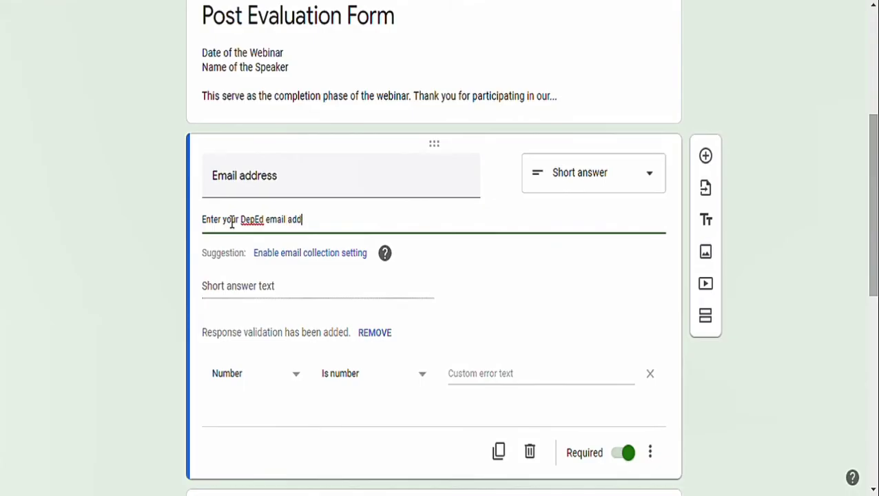
{"action": "type", "text": "ress."}
Show the description field on the second question, Email, and retitle the question as "Name".
{"action": "scroll", "coordinate": [873, 207], "scroll_direction": "down", "scroll_amount": 2}
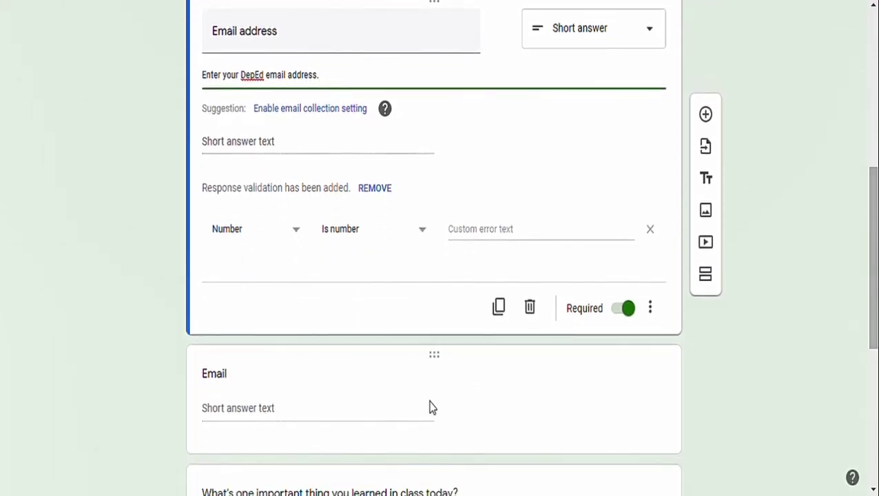
{"action": "left_click", "coordinate": [246, 413]}
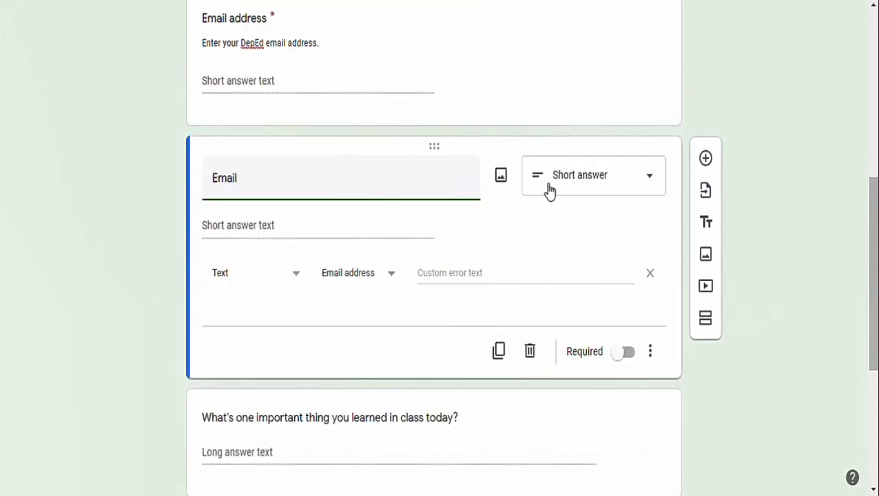
{"action": "left_click", "coordinate": [649, 352]}
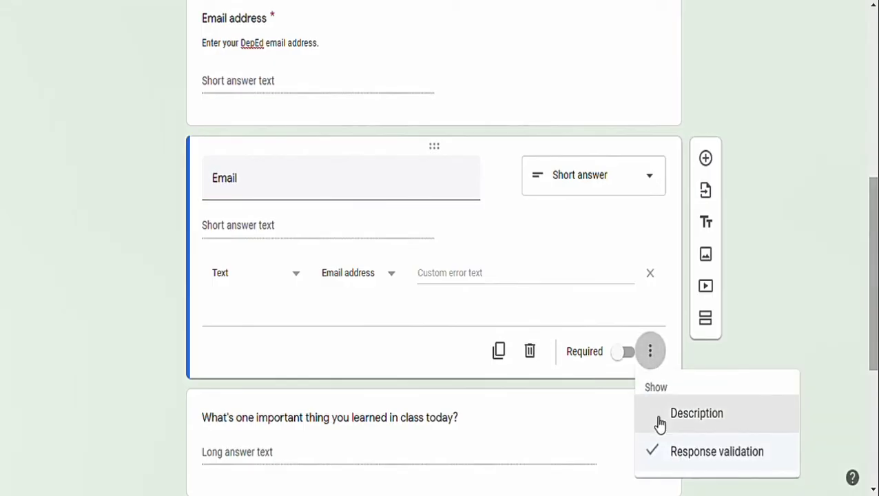
{"action": "left_click", "coordinate": [695, 413]}
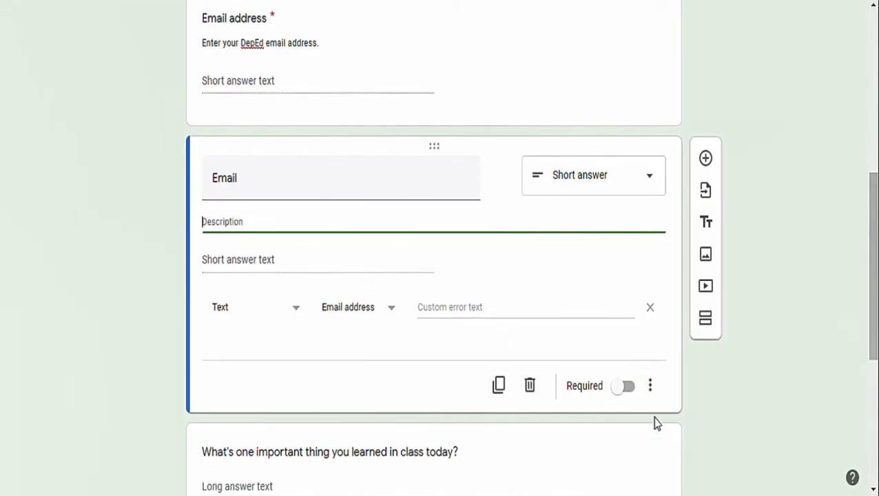
{"action": "double_click", "coordinate": [245, 187]}
{"action": "type", "text": "Name"}
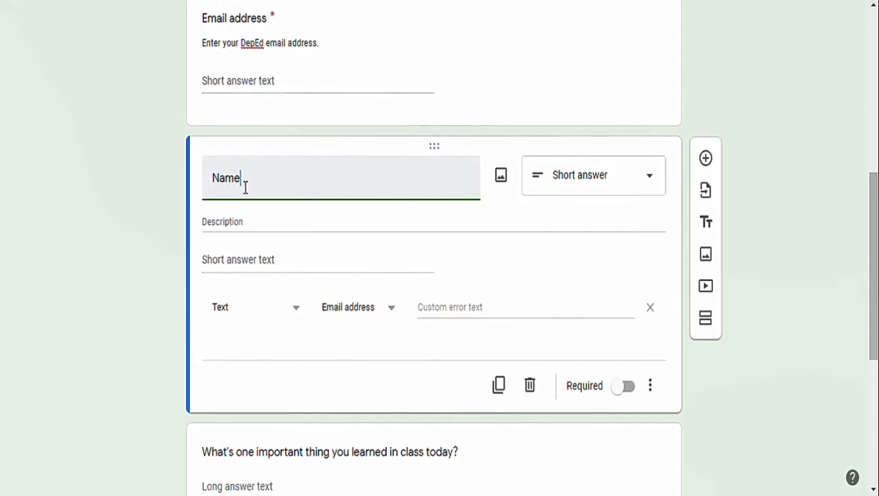
Enter "Type your name in uppercase letters." as the Name question's description and make the question required.
{"action": "left_click", "coordinate": [239, 229]}
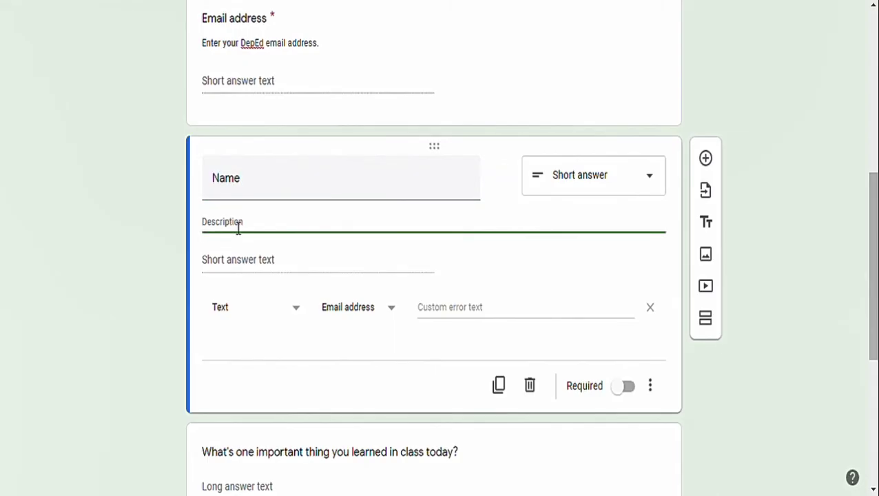
{"action": "type", "text": "Typ"}
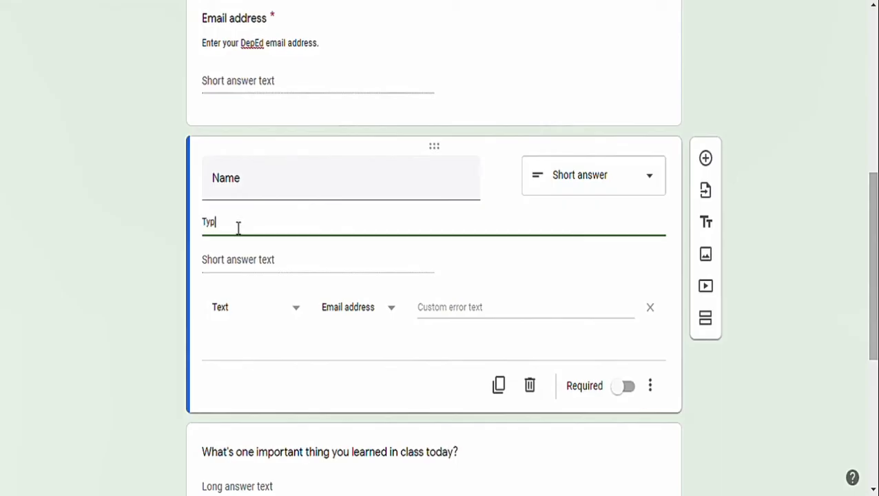
{"action": "type", "text": "e your name in upper"}
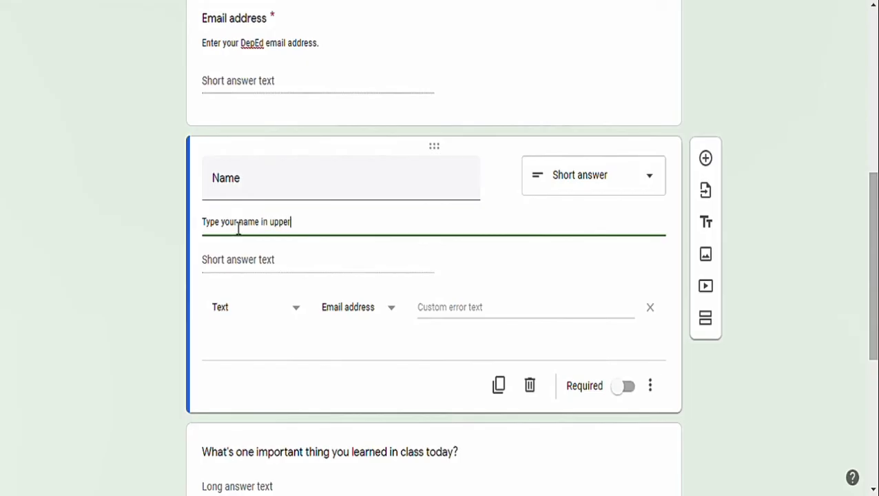
{"action": "type", "text": "case lettters."}
{"action": "left_click", "coordinate": [633, 392]}
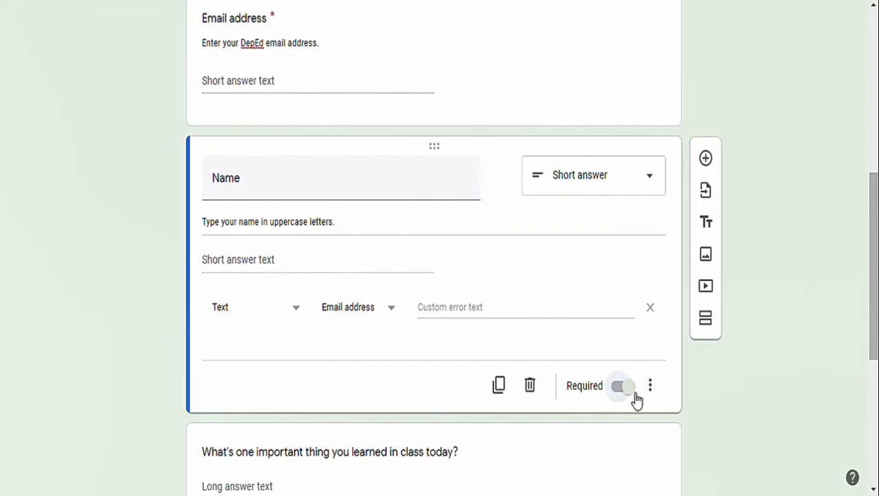
Add a title and description block and place it between the Name question and "What's one important thing you learned in class today?".
{"action": "left_click_drag", "start_coordinate": [874, 233], "coordinate": [876, 286]}
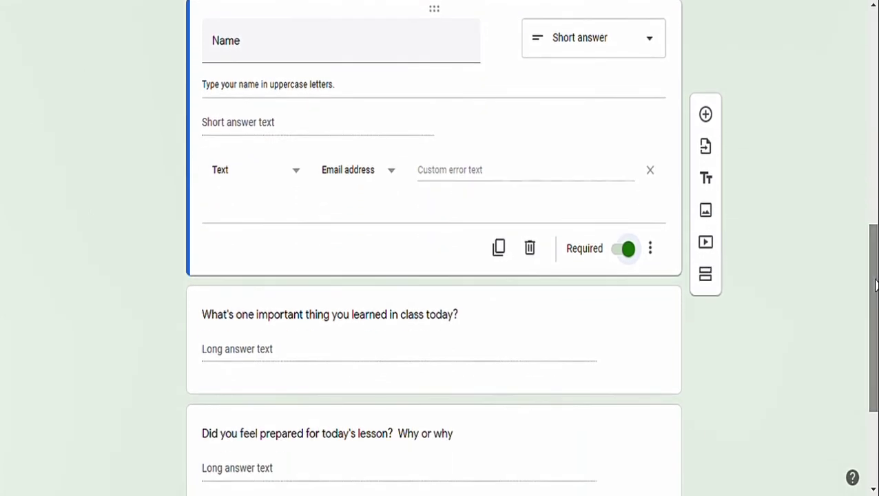
{"action": "left_click", "coordinate": [522, 353]}
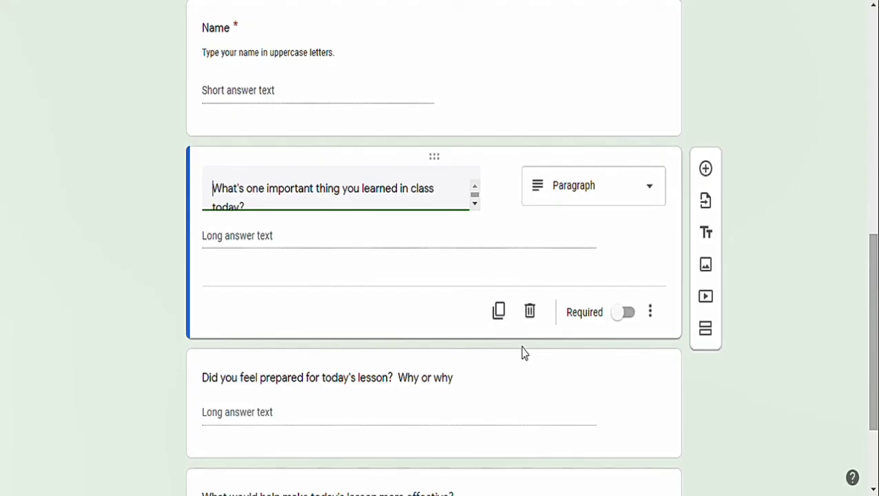
{"action": "left_click", "coordinate": [707, 234]}
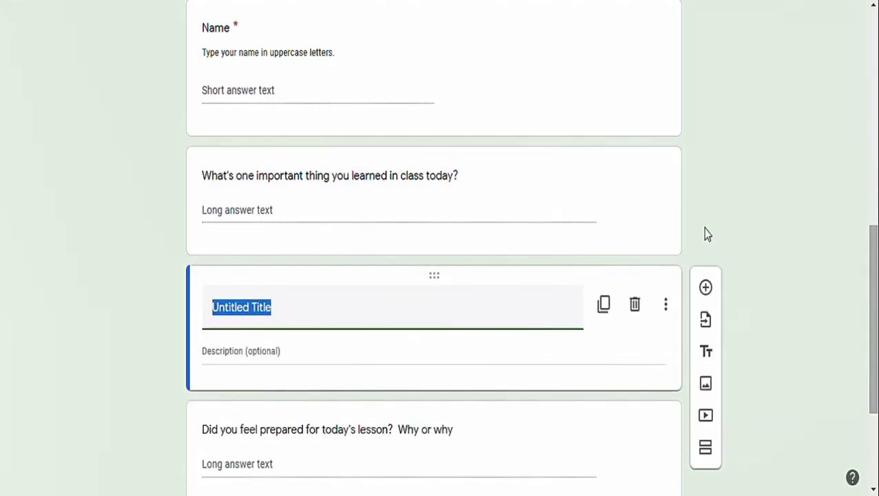
{"action": "mouse_move", "coordinate": [492, 285]}
{"action": "left_mouse_down"}
{"action": "mouse_move", "coordinate": [476, 146]}
{"action": "mouse_move", "coordinate": [477, 290]}
{"action": "left_mouse_up"}
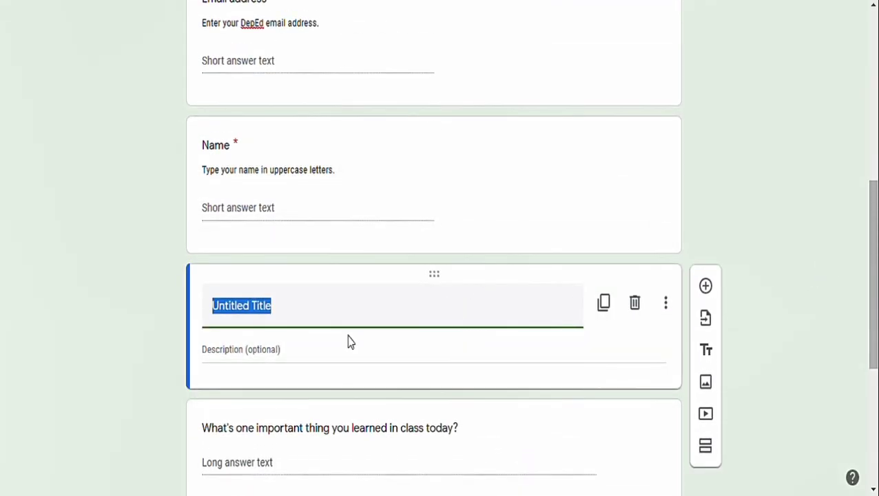
Title the new text block "A. On the Speaker".
{"action": "type", "text": "S"}
{"action": "key", "text": "BackSpace"}
{"action": "type", "text": "A. "}
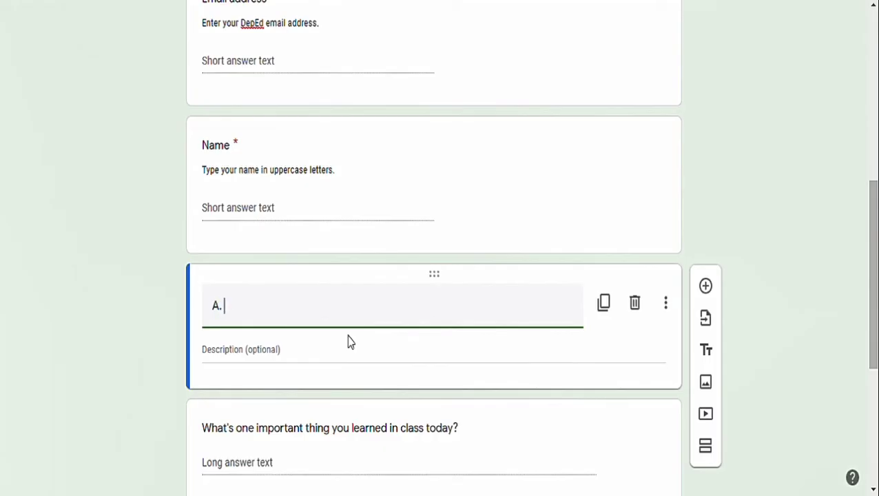
{"action": "type", "text": "On the Speaker"}
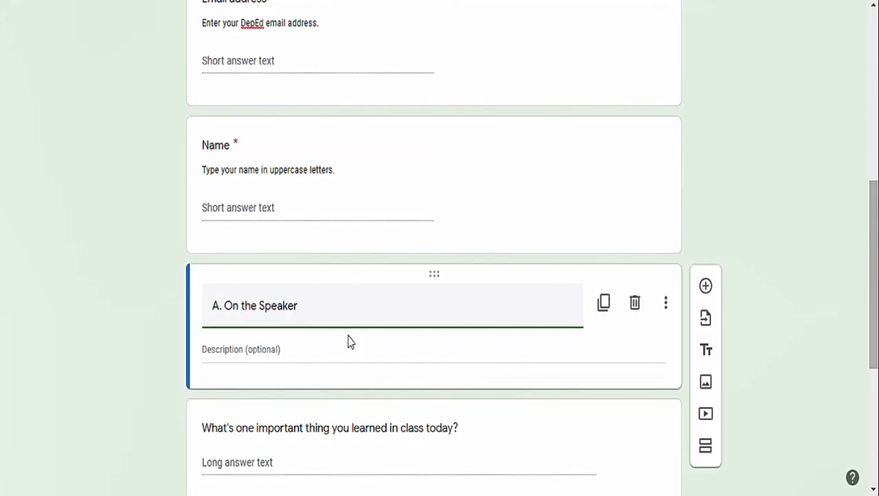
Hide the description of the "A. On the Speaker" title block.
{"action": "left_click", "coordinate": [314, 365]}
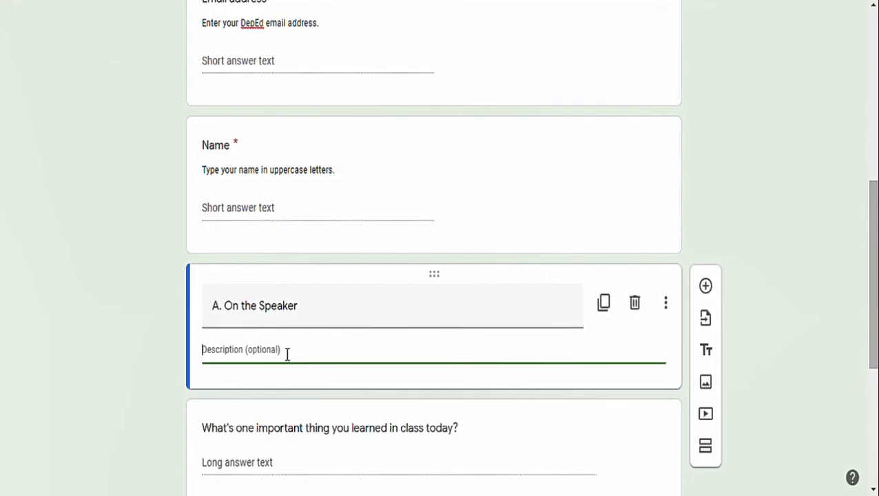
{"action": "left_click", "coordinate": [666, 303]}
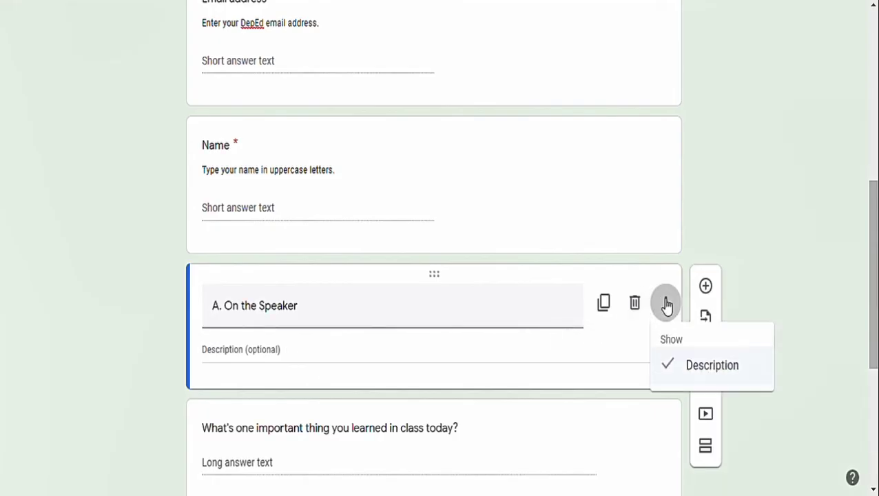
{"action": "left_click", "coordinate": [679, 379]}
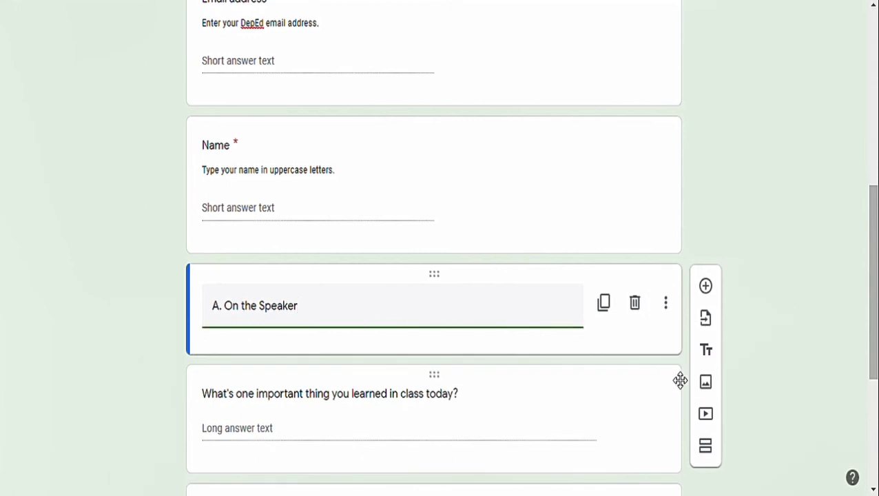
{"action": "scroll", "coordinate": [872, 214], "scroll_direction": "down", "scroll_amount": 2}
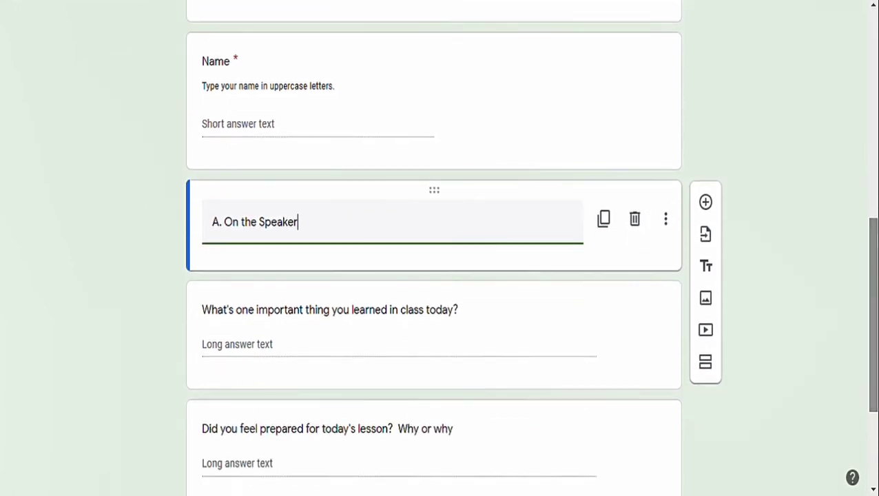
Change the "What's one important thing you learned in class today?" question to a multiple choice grid.
{"action": "left_click", "coordinate": [398, 349]}
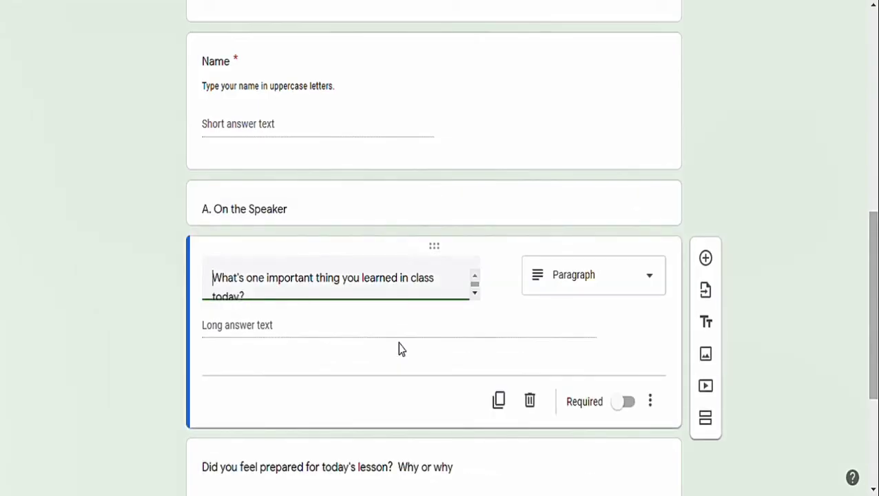
{"action": "left_click", "coordinate": [566, 285]}
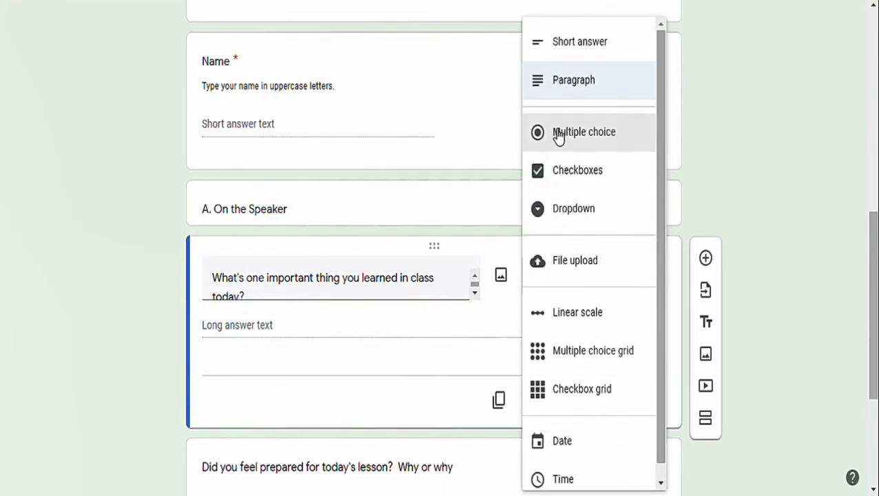
{"action": "left_click", "coordinate": [549, 354]}
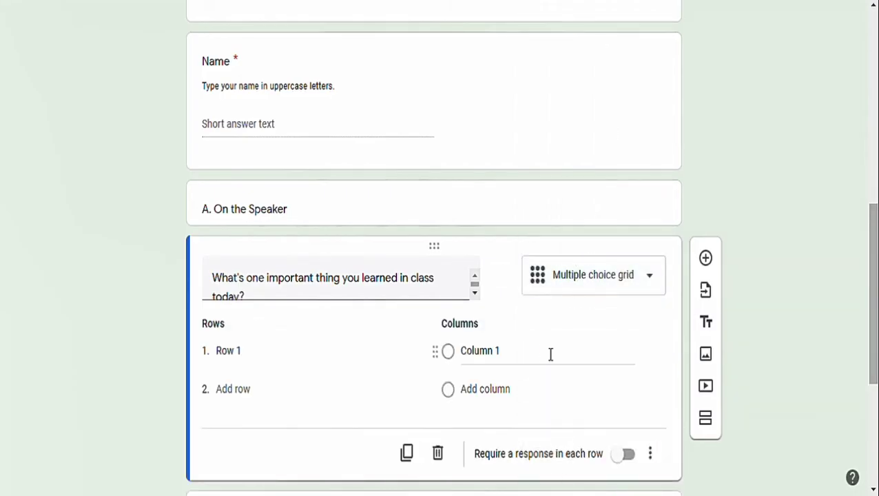
Replace the multiple choice grid's question text with "Criteria".
{"action": "triple_click", "coordinate": [262, 299]}
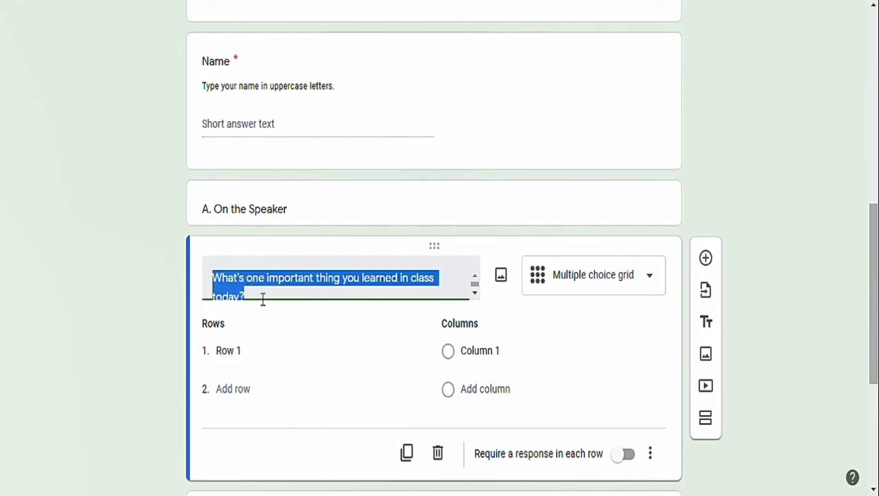
{"action": "type", "text": "C"}
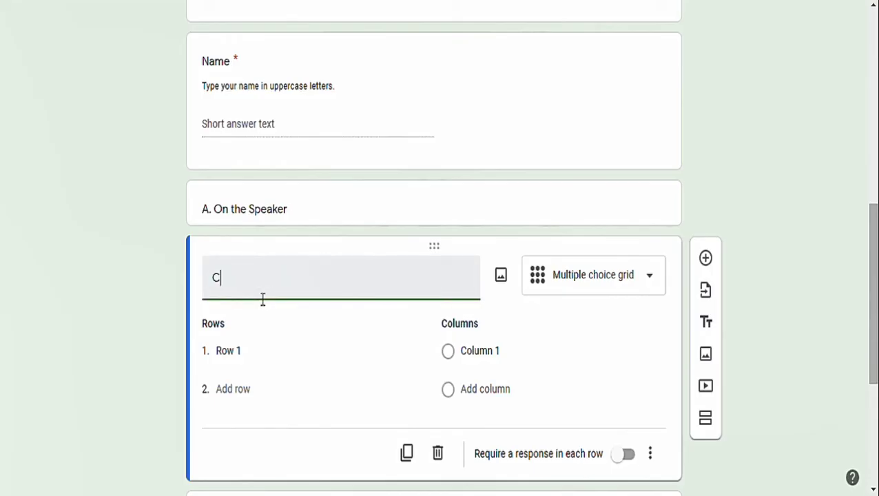
{"action": "type", "text": "rtea"}
{"action": "key", "text": "BackSpace"}
{"action": "key", "text": "BackSpace"}
{"action": "type", "text": "iteria"}
Fill the Criteria grid with three rows named "Description 1", "Description 2" and "Description 3".
{"action": "left_click", "coordinate": [238, 355]}
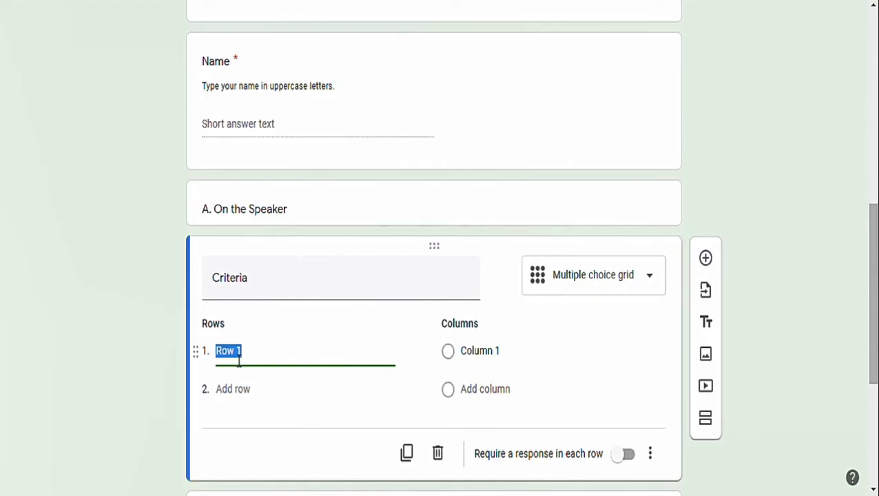
{"action": "type", "text": "A"}
{"action": "type", "text": "Descrip"}
{"action": "type", "text": "tio"}
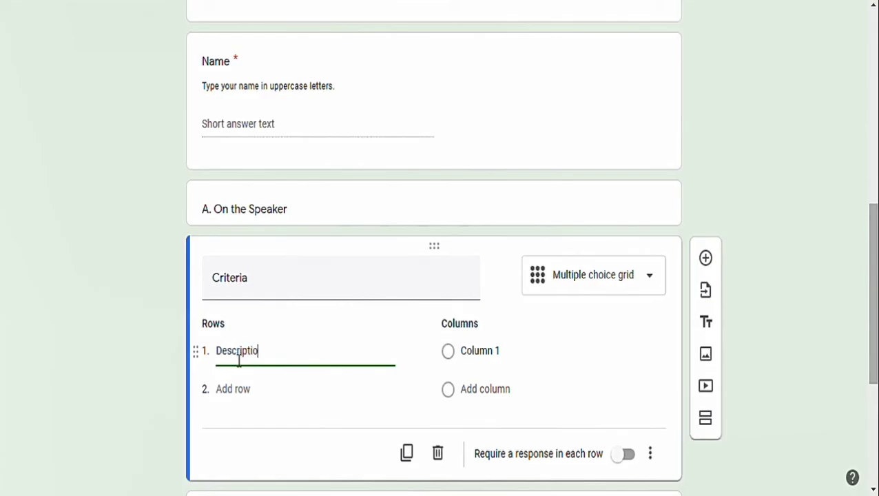
{"action": "type", "text": "n 1"}
{"action": "left_click", "coordinate": [238, 390]}
{"action": "type", "text": "De"}
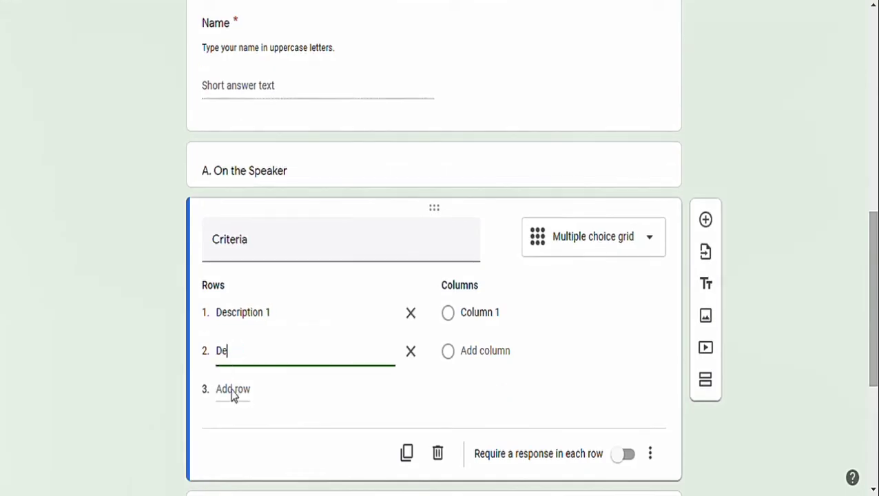
{"action": "type", "text": "scription 2"}
{"action": "left_click", "coordinate": [238, 396]}
{"action": "type", "text": "Des"}
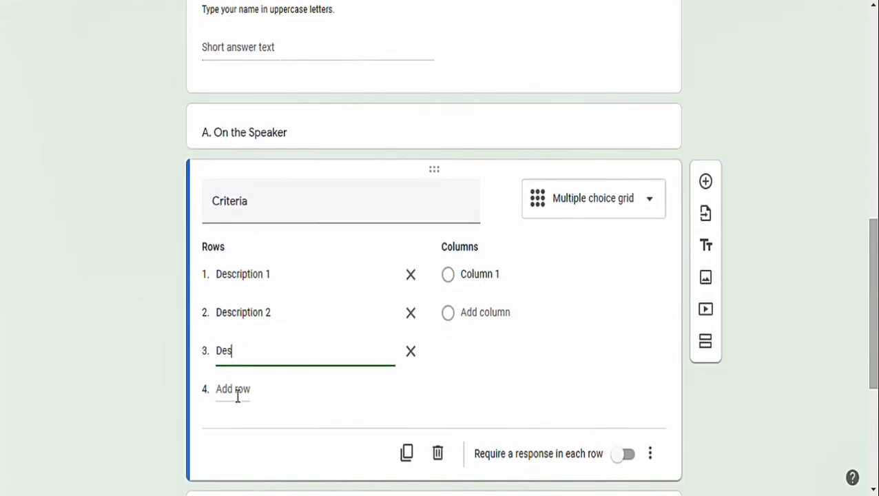
{"action": "type", "text": "cription 3"}
Set up the Criteria grid's columns as 5, 4, 3, 2 and 1, and require a response in each row.
{"action": "left_click", "coordinate": [447, 276]}
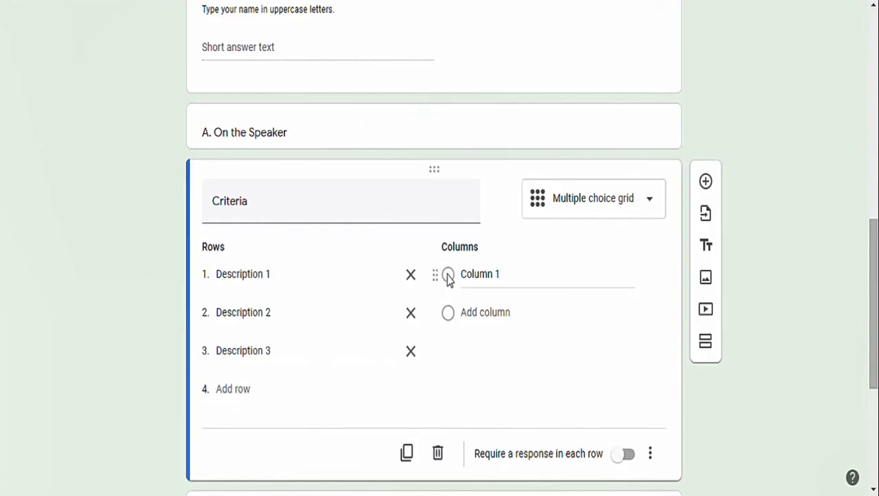
{"action": "left_click", "coordinate": [495, 288]}
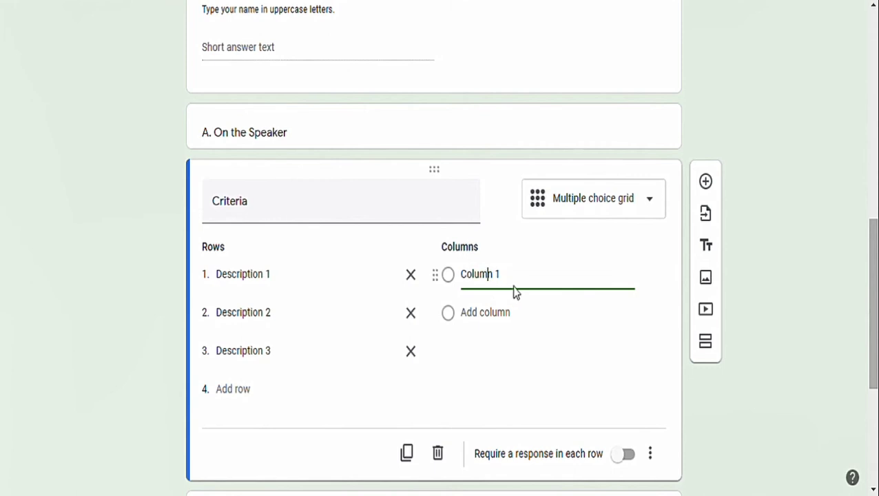
{"action": "left_click_drag", "start_coordinate": [510, 281], "coordinate": [455, 277]}
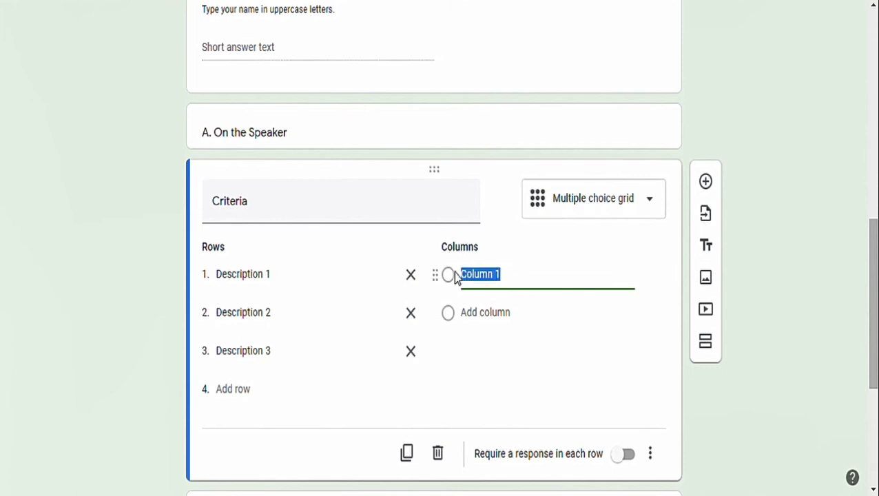
{"action": "key", "text": "BackSpace"}
{"action": "type", "text": "5"}
{"action": "left_click", "coordinate": [475, 315]}
{"action": "type", "text": "4"}
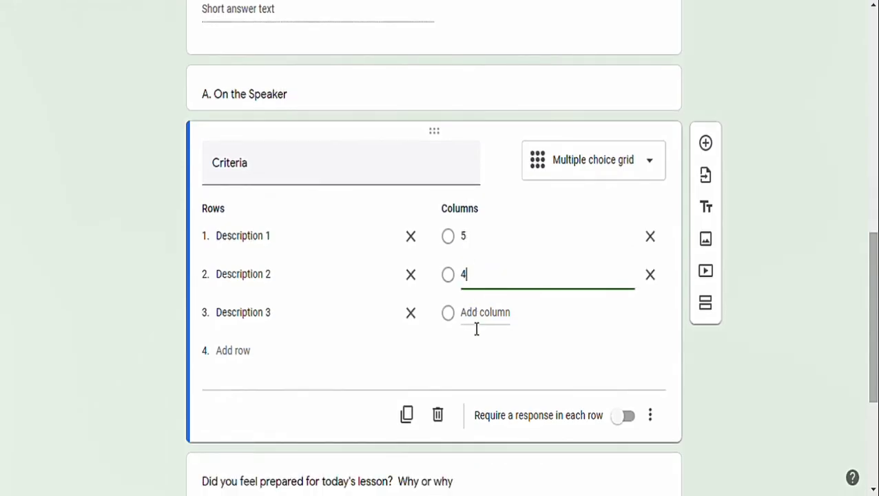
{"action": "left_click", "coordinate": [477, 315]}
{"action": "type", "text": "3"}
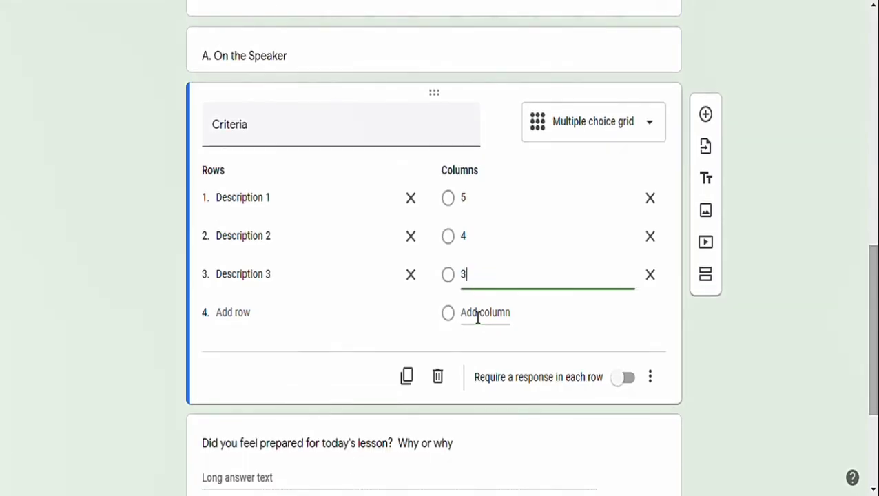
{"action": "left_click", "coordinate": [477, 319]}
{"action": "type", "text": "3"}
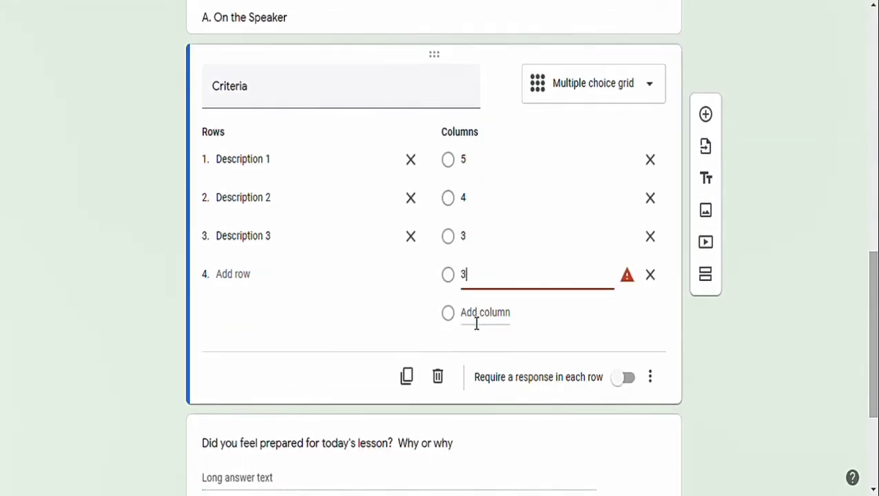
{"action": "key", "text": "BackSpace"}
{"action": "type", "text": "2"}
{"action": "left_click", "coordinate": [477, 321]}
{"action": "type", "text": "1"}
{"action": "left_click", "coordinate": [625, 380]}
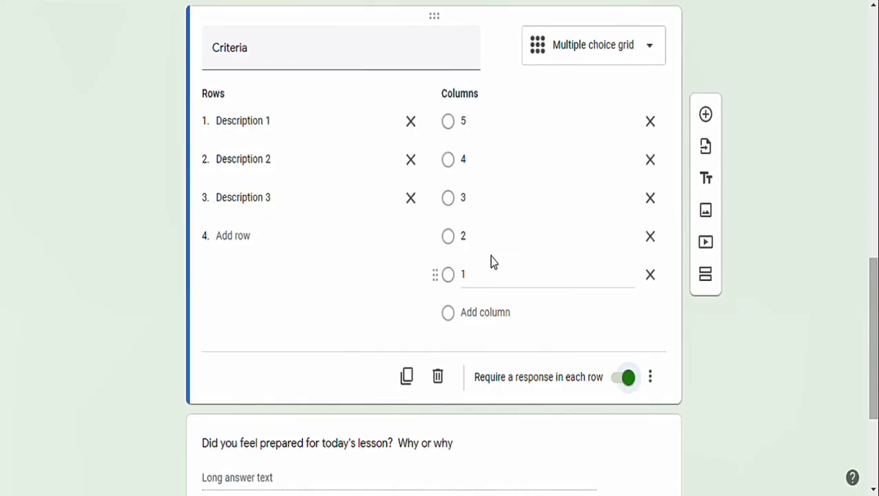
Show the description of the "A. On the Speaker" title block.
{"action": "scroll", "coordinate": [869, 337], "scroll_direction": "up", "scroll_amount": 1}
{"action": "scroll", "coordinate": [434, 248], "scroll_direction": "up", "scroll_amount": 1}
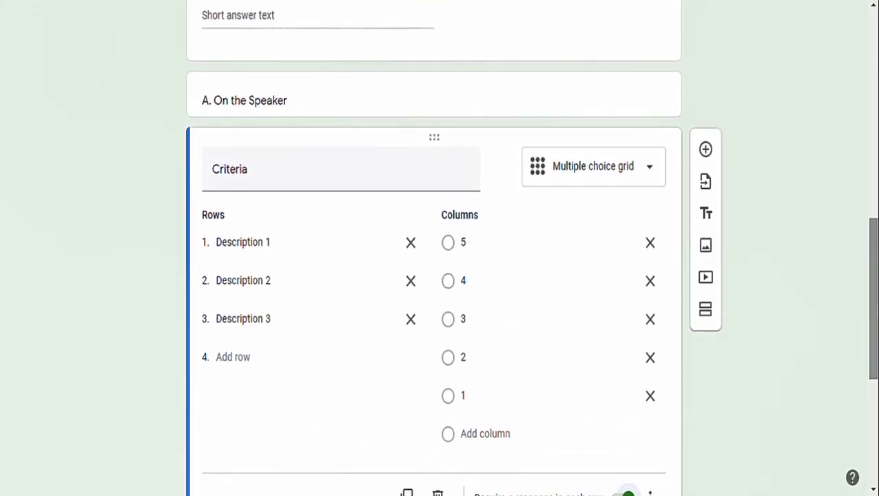
{"action": "left_click", "coordinate": [413, 94]}
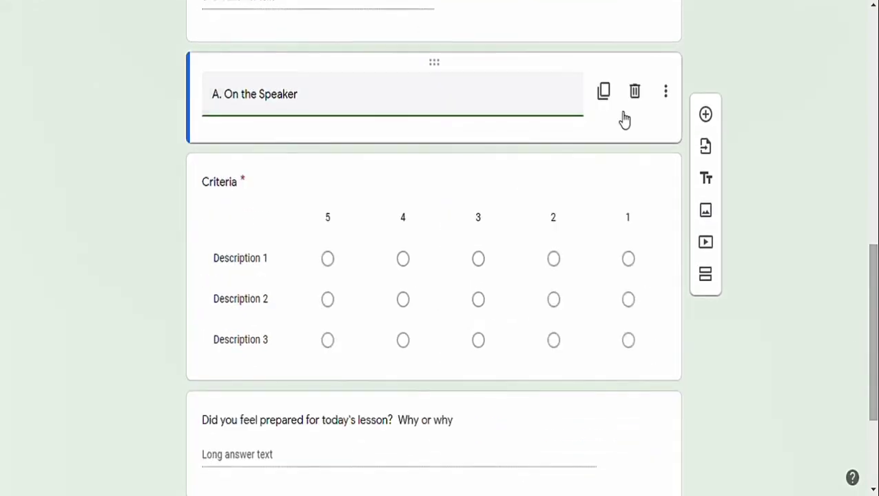
{"action": "left_click", "coordinate": [670, 98]}
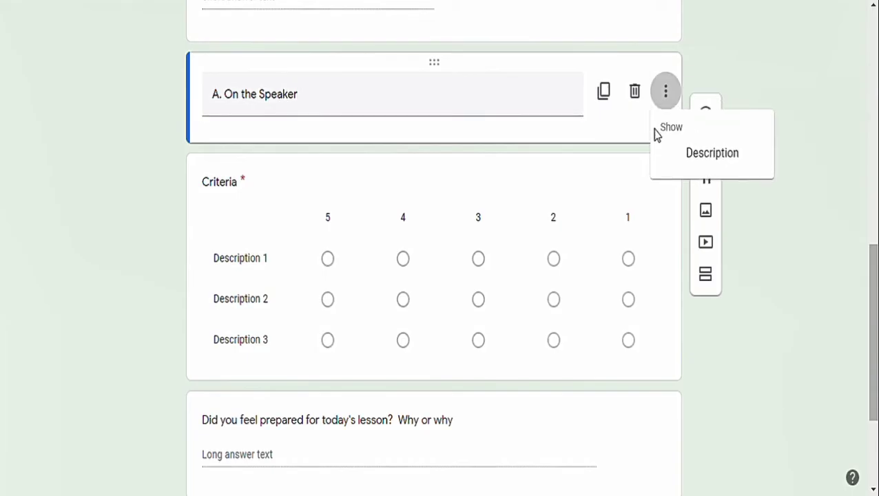
{"action": "left_click", "coordinate": [665, 169]}
Enter the rating scale "5= Strongly Agree| 4= Satisfactory| 3= Agree| 2= Fair | 1=Poor" as the description of "A. On the Speaker".
{"action": "left_click", "coordinate": [273, 146]}
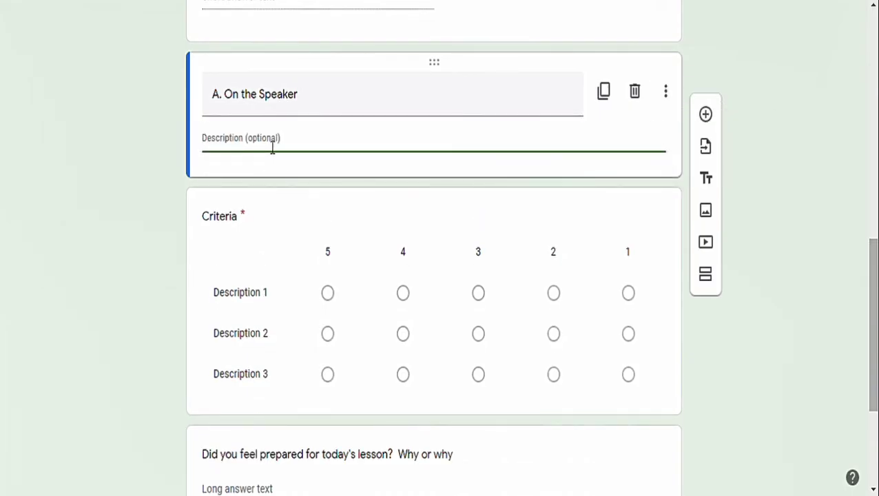
{"action": "type", "text": "5= Strongly Agree"}
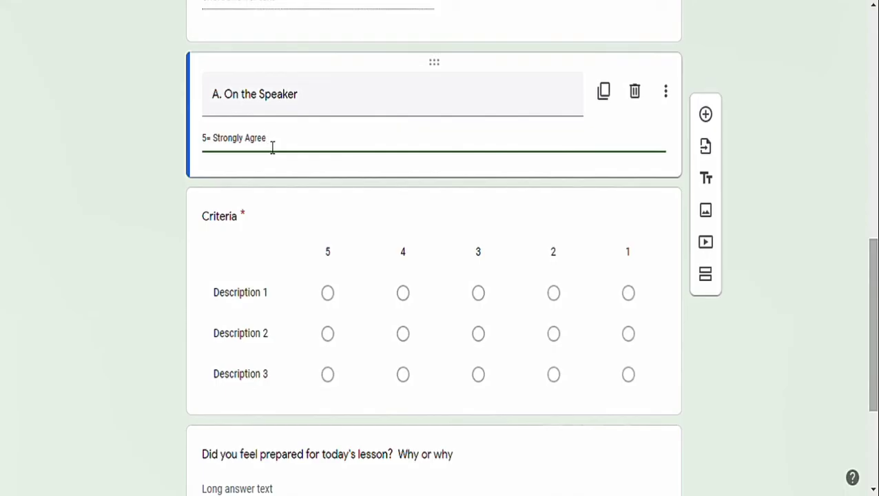
{"action": "type", "text": "\\"}
{"action": "key", "text": "BackSpace"}
{"action": "type", "text": "| 4="}
{"action": "type", "text": "S"}
{"action": "type", "text": "Sat"}
{"action": "type", "text": "isfac"}
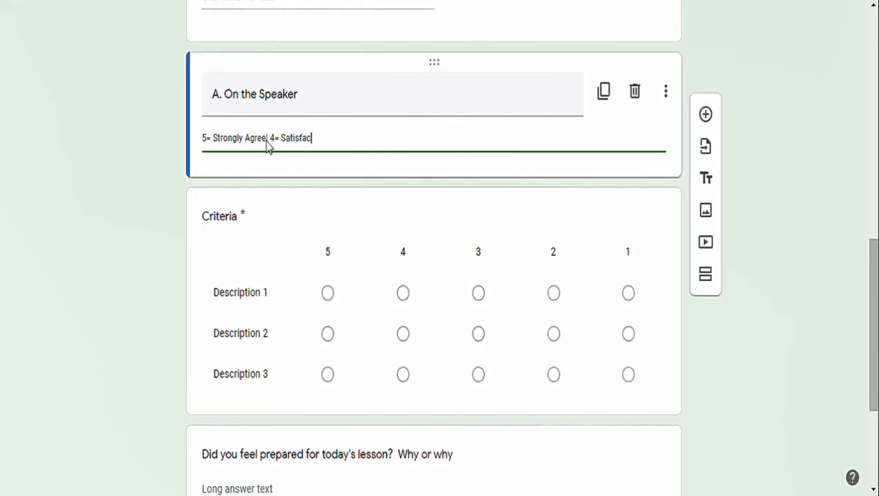
{"action": "type", "text": "tory| 3="}
{"action": "key", "text": "BackSpace"}
{"action": "type", "text": "= Agree"}
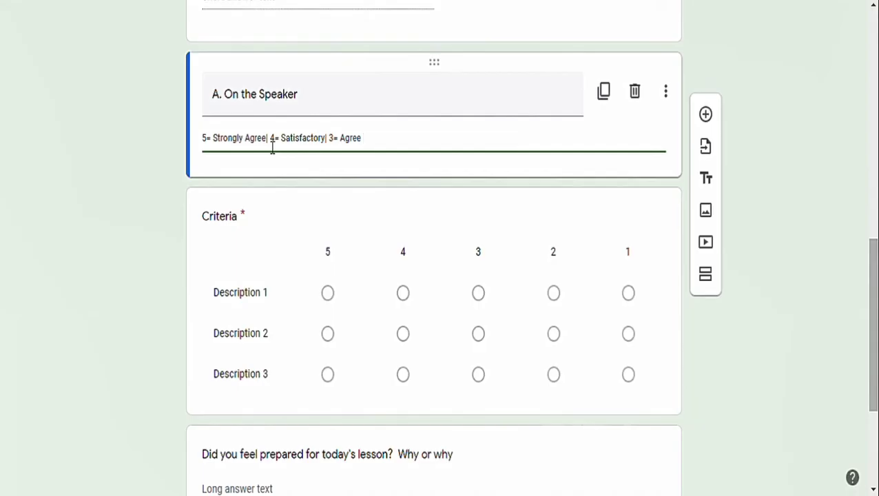
{"action": "key", "text": "BackSpace"}
{"action": "type", "text": "| 2="}
{"action": "type", "text": " Fair "}
{"action": "type", "text": "| 1+"}
{"action": "type", "text": "Poor"}
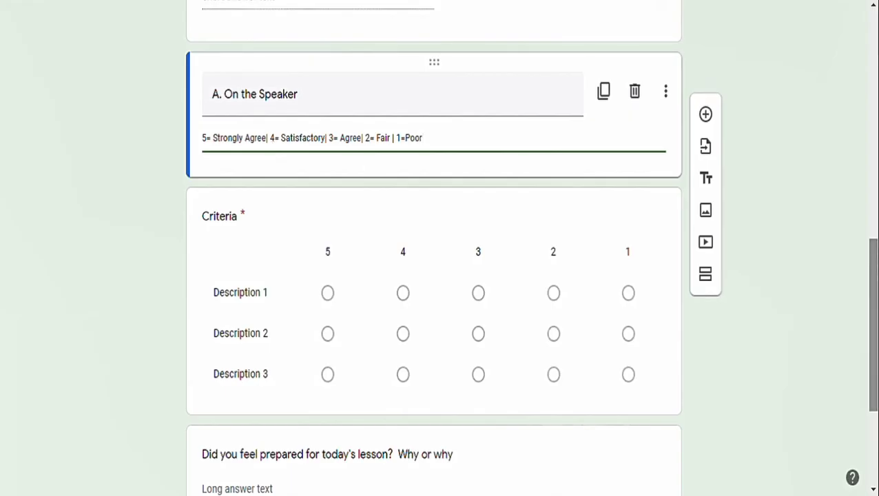
Delete the leftover questions "Did you feel prepared for today's lesson? Why or why not?" and "What would help make today's lesson more effective?".
{"action": "scroll", "coordinate": [472, 397], "scroll_direction": "down", "scroll_amount": 2}
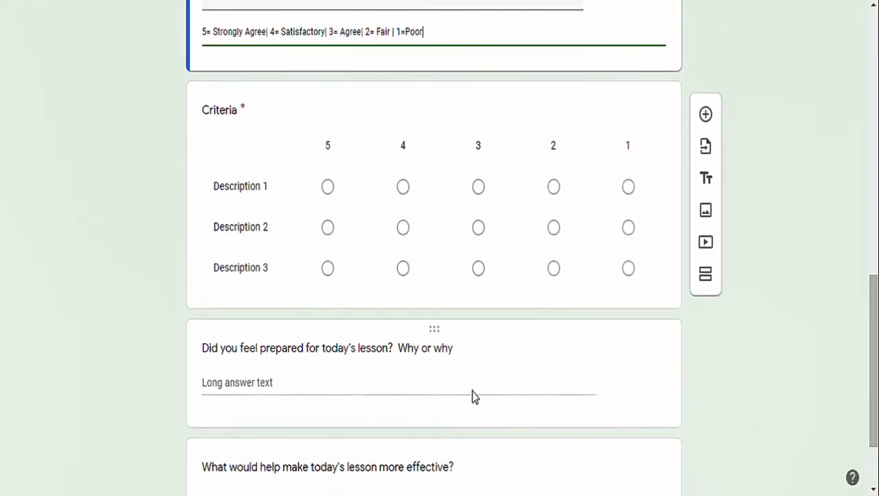
{"action": "left_click", "coordinate": [436, 363]}
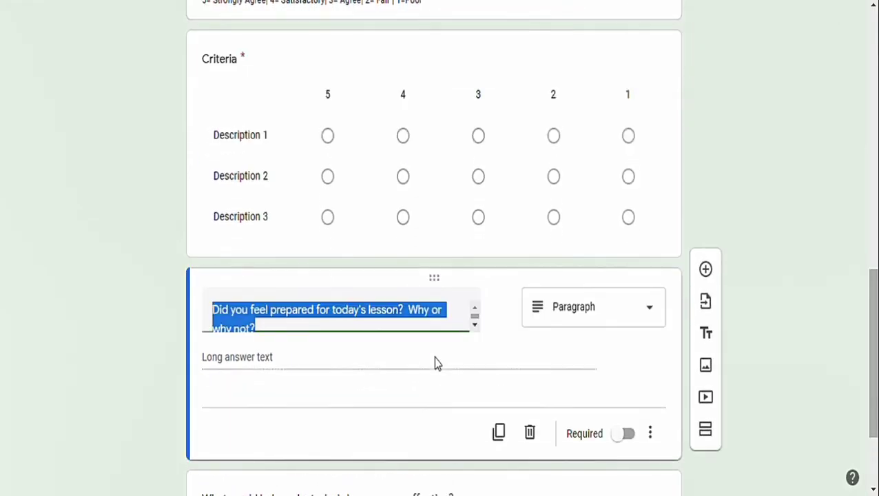
{"action": "left_click", "coordinate": [530, 432]}
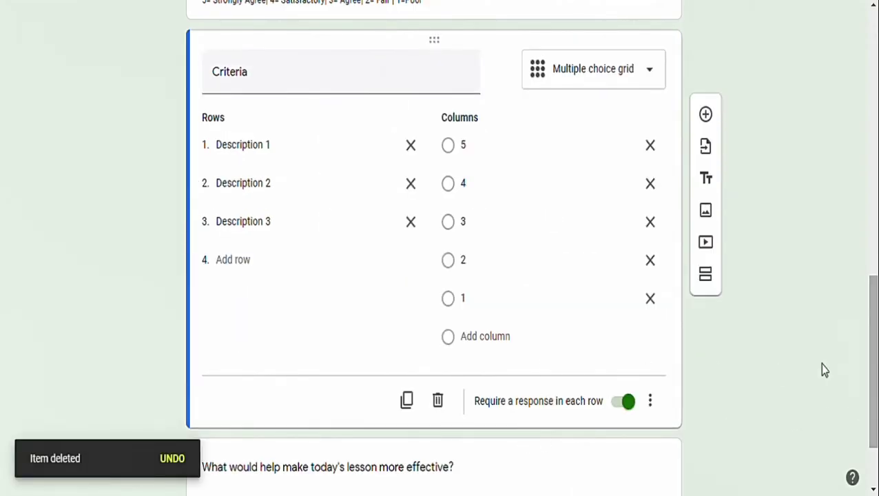
{"action": "scroll", "coordinate": [549, 399], "scroll_direction": "down", "scroll_amount": 2}
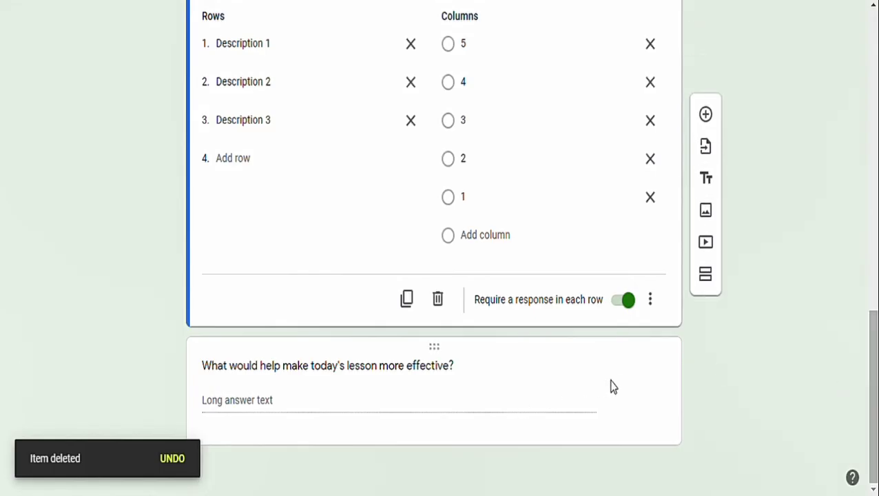
{"action": "left_click", "coordinate": [461, 383]}
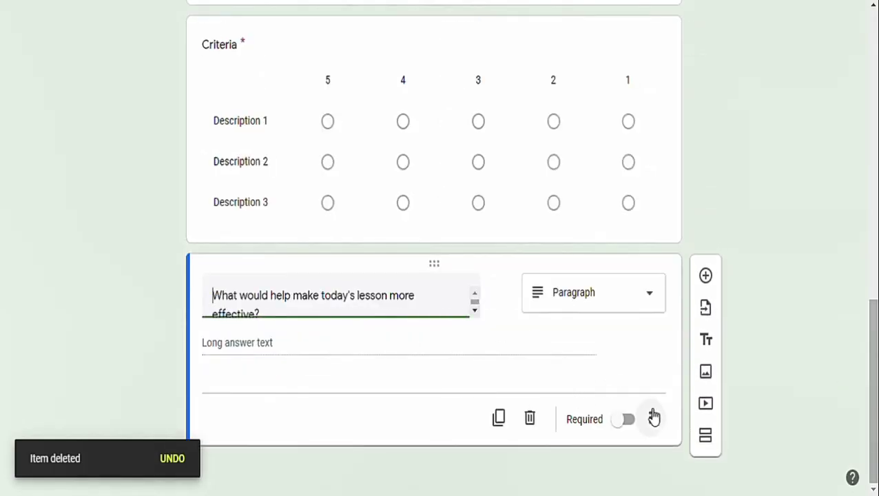
{"action": "left_click", "coordinate": [534, 430]}
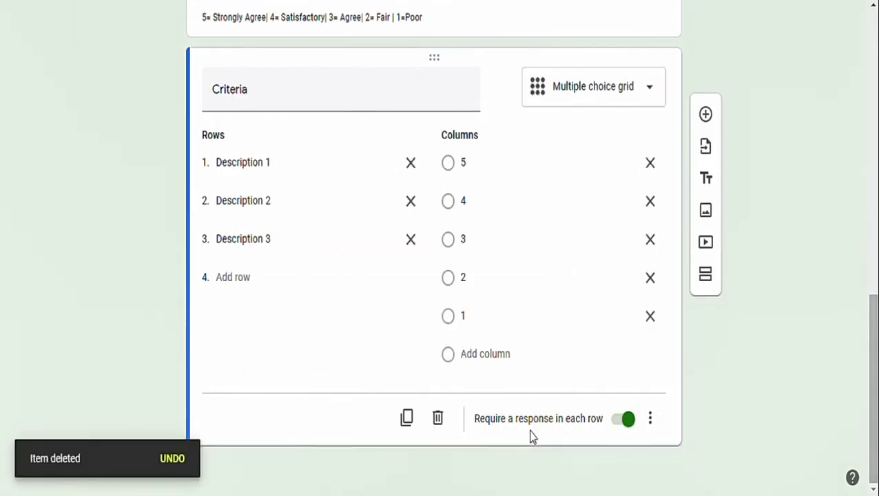
Add a blank multiple choice question below the Criteria grid and place a title block named "B. On the Webinar" between the two.
{"action": "left_click", "coordinate": [706, 117]}
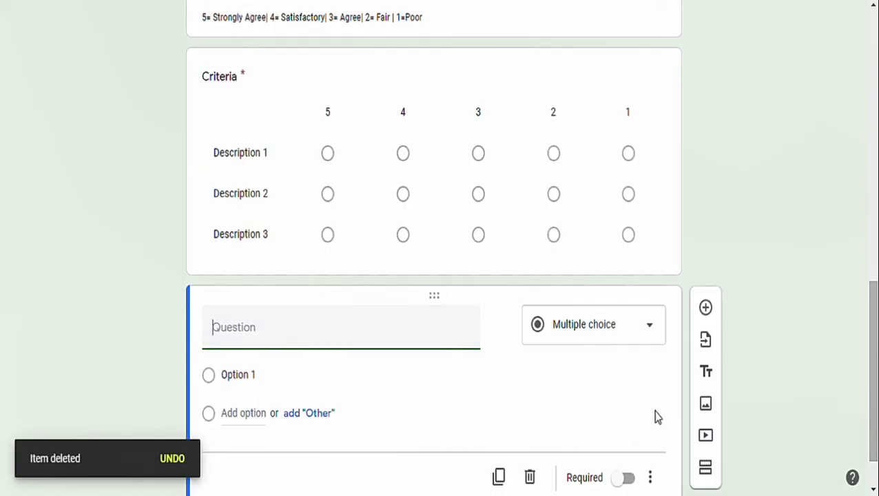
{"action": "left_click", "coordinate": [711, 379]}
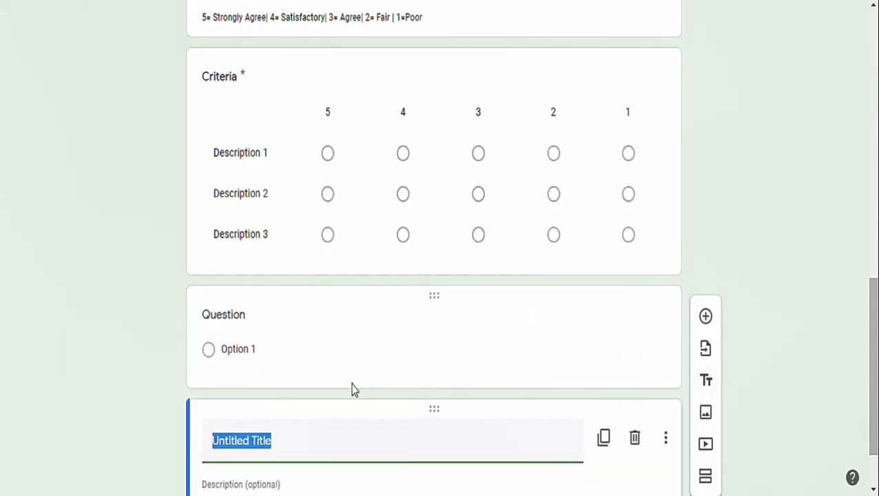
{"action": "left_click", "coordinate": [376, 449]}
{"action": "left_click_drag", "start_coordinate": [473, 410], "coordinate": [460, 291]}
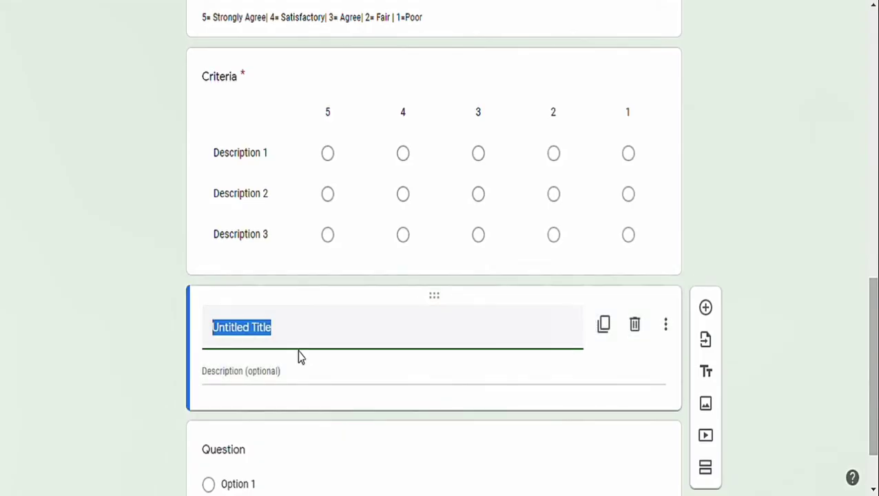
{"action": "type", "text": "B."}
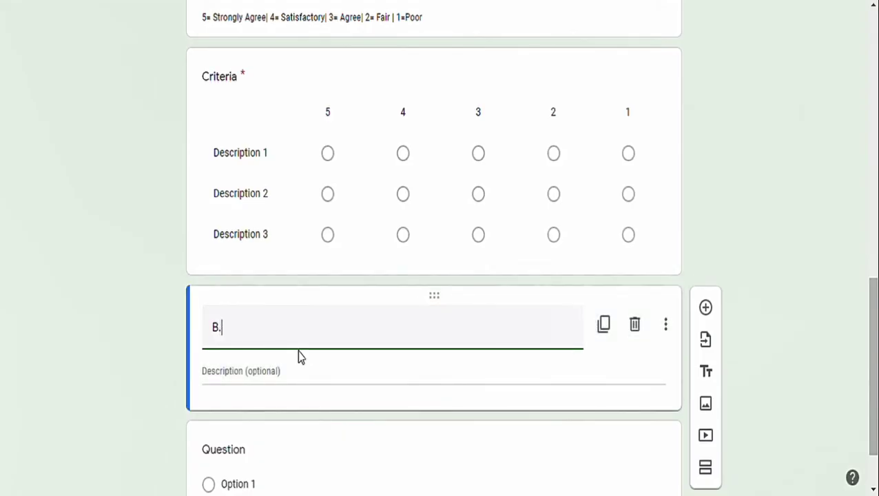
{"action": "type", "text": " On the Webinar"}
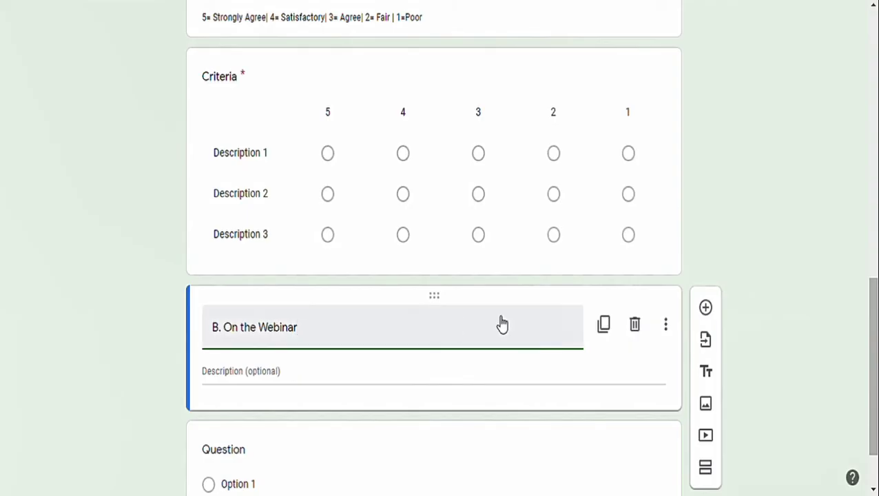
Copy the rating scale description from "A. On the Speaker" into the description of "B. On the Webinar".
{"action": "left_click", "coordinate": [310, 379]}
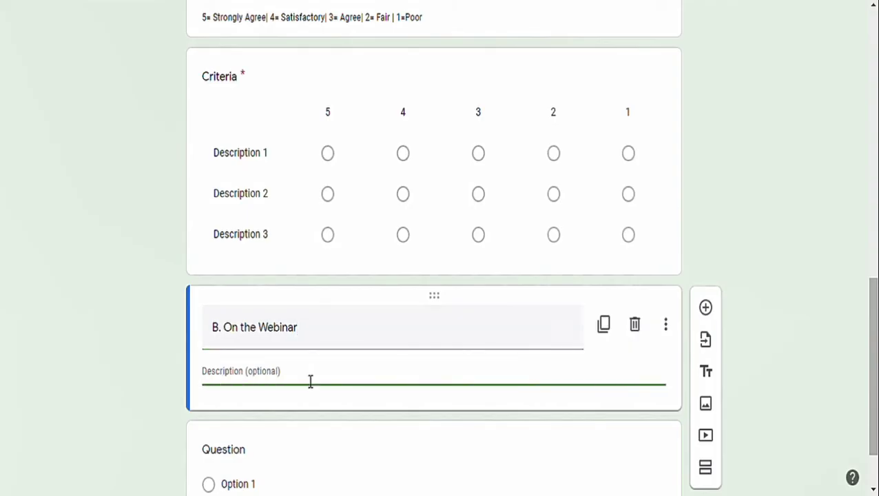
{"action": "scroll", "coordinate": [870, 365], "scroll_direction": "up", "scroll_amount": 4}
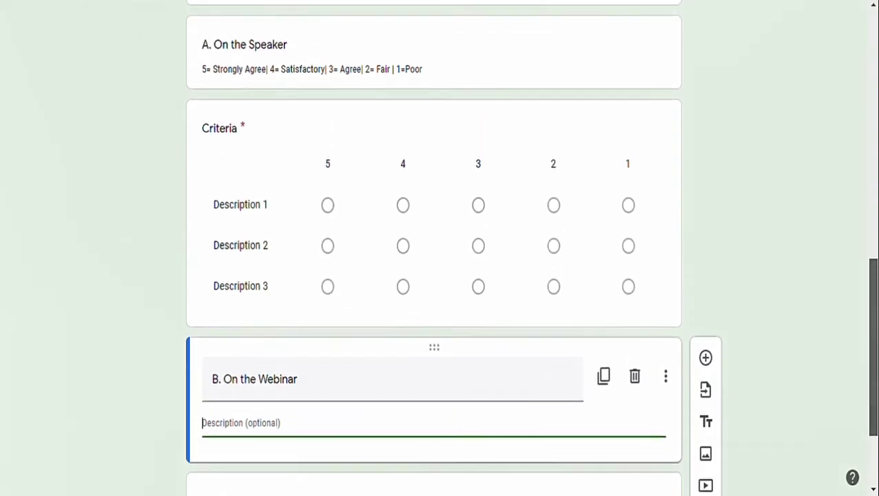
{"action": "scroll", "coordinate": [871, 365], "scroll_direction": "up", "scroll_amount": 1}
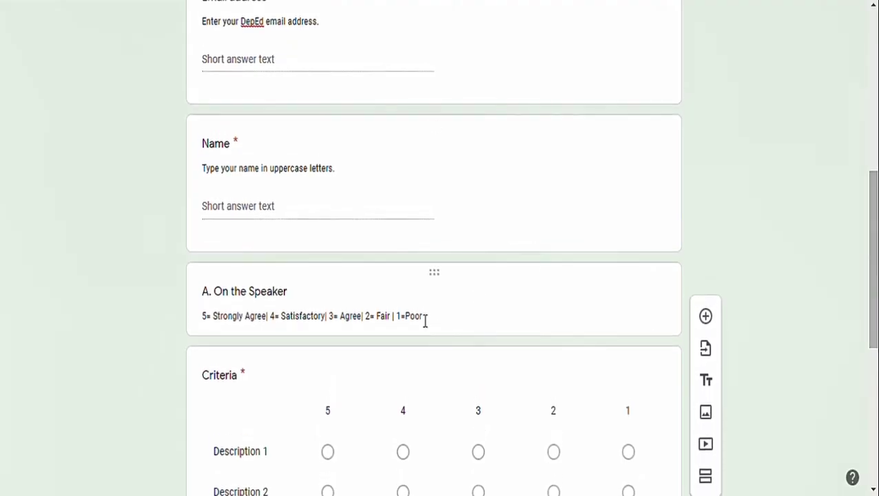
{"action": "triple_click", "coordinate": [400, 326]}
{"action": "key", "text": "ctrl+c"}
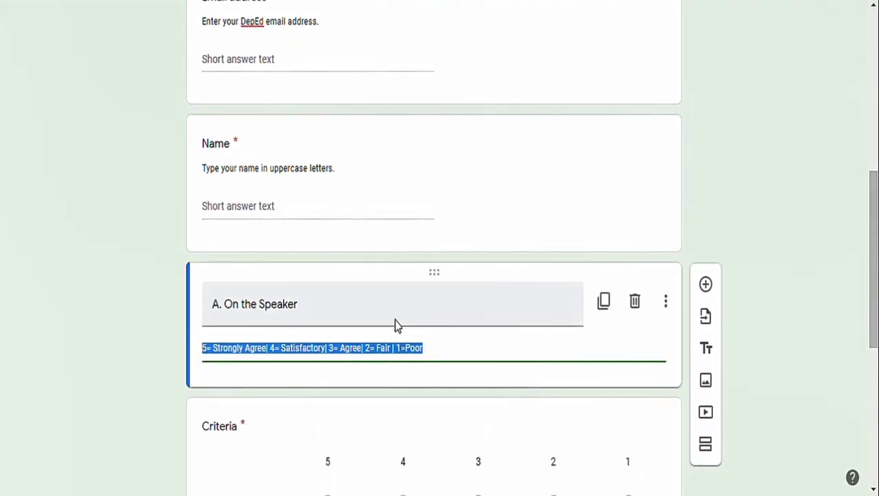
{"action": "scroll", "coordinate": [871, 345], "scroll_direction": "down", "scroll_amount": 4}
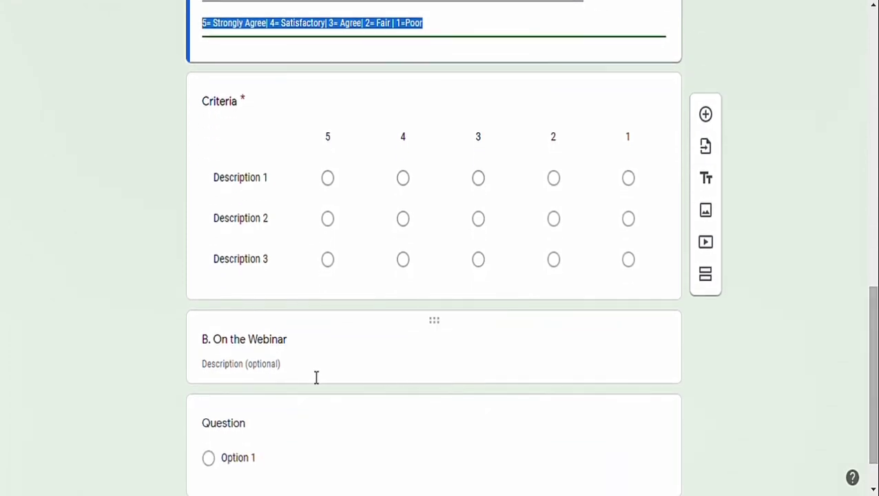
{"action": "left_click", "coordinate": [311, 376]}
{"action": "key", "text": "ctrl+v"}
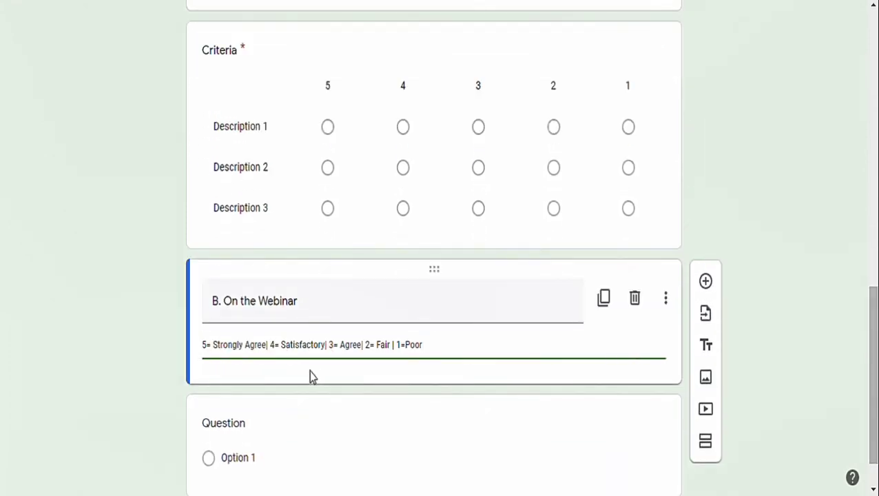
Change the blank question below "B. On the Webinar" to a checkbox grid.
{"action": "scroll", "coordinate": [580, 365], "scroll_direction": "down", "scroll_amount": 1}
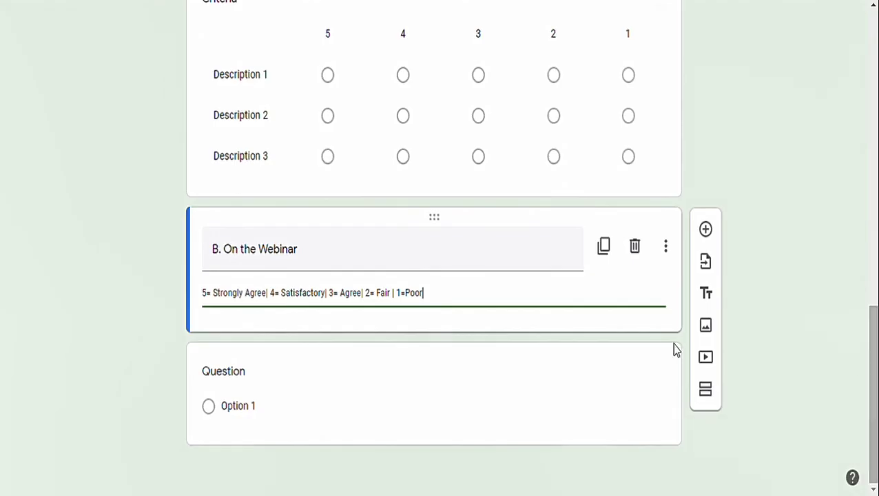
{"action": "left_click", "coordinate": [238, 399]}
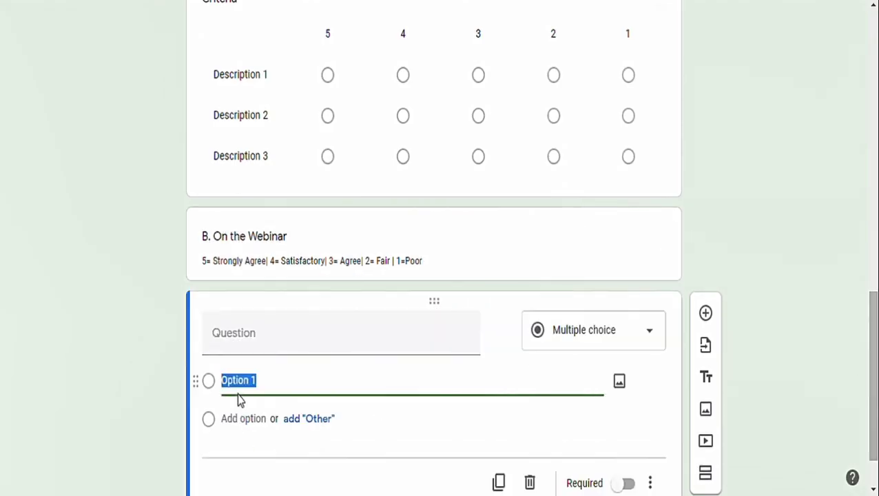
{"action": "left_click", "coordinate": [586, 341]}
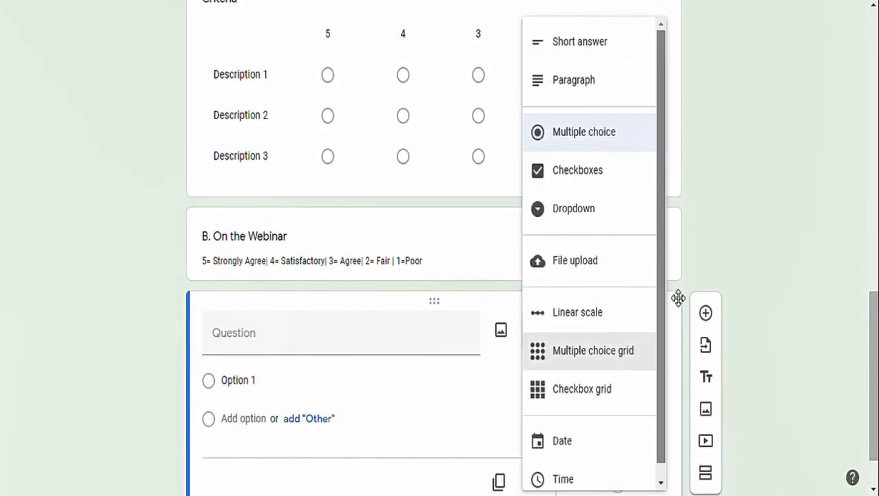
{"action": "left_click", "coordinate": [586, 390]}
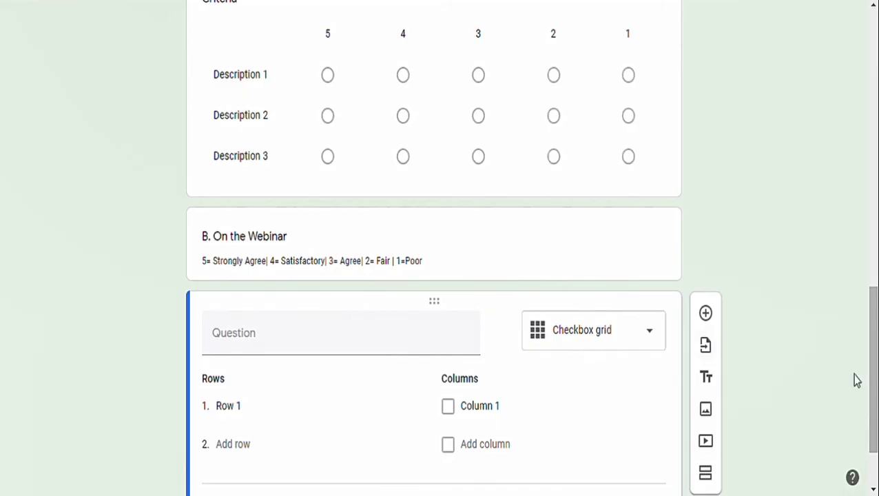
{"action": "left_click_drag", "start_coordinate": [872, 386], "coordinate": [872, 309]}
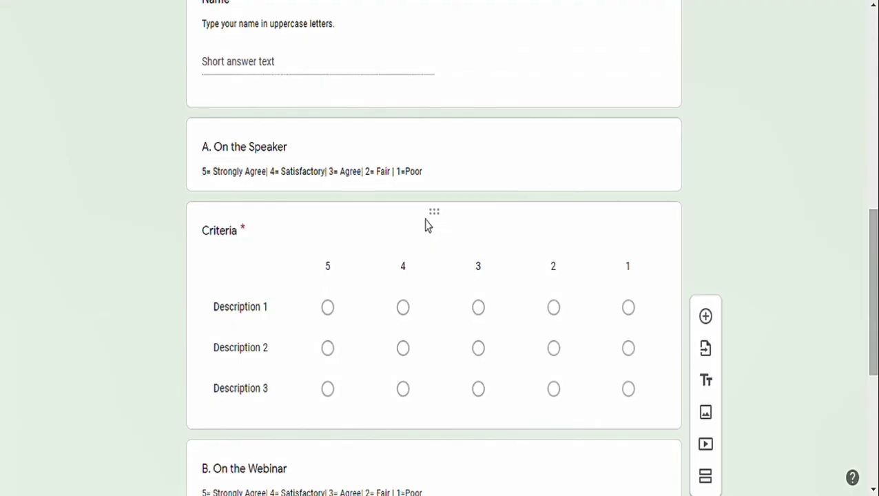
{"action": "left_click_drag", "start_coordinate": [872, 290], "coordinate": [872, 395]}
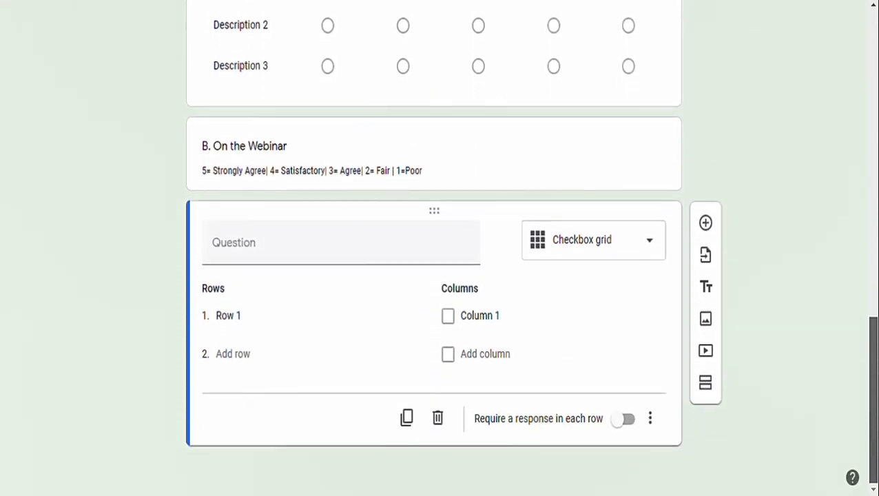
Give the checkbox grid three rows labelled "Row 1", "Row 2" and "Row 3".
{"action": "left_click", "coordinate": [336, 261]}
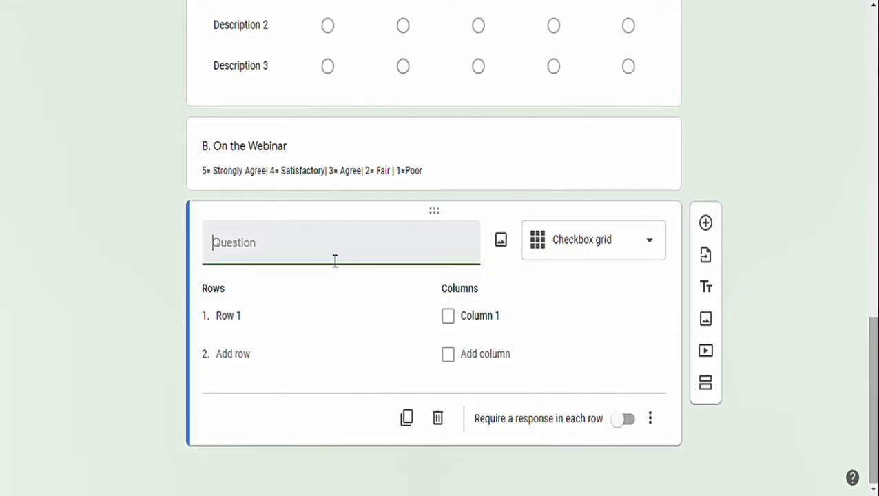
{"action": "left_click", "coordinate": [247, 314]}
{"action": "type", "text": "Row 1"}
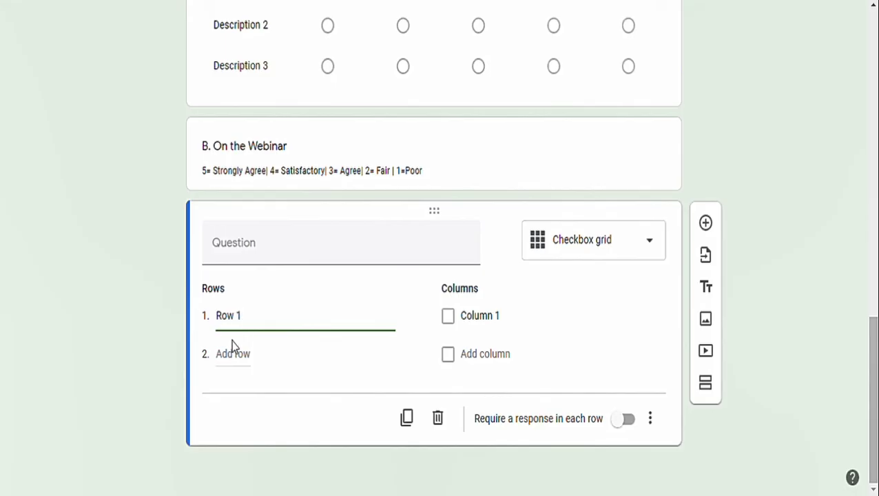
{"action": "left_click", "coordinate": [231, 365]}
{"action": "type", "text": "Ro"}
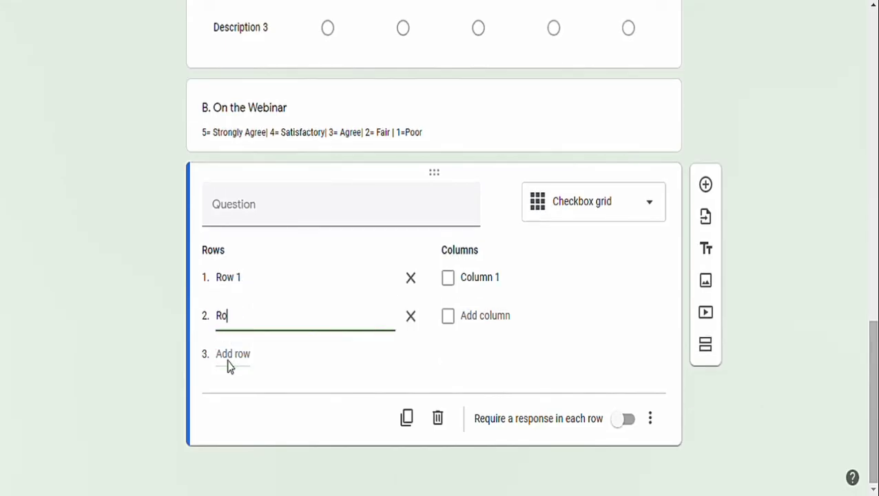
{"action": "type", "text": "w 2"}
{"action": "left_click", "coordinate": [234, 368]}
{"action": "type", "text": "Row 3"}
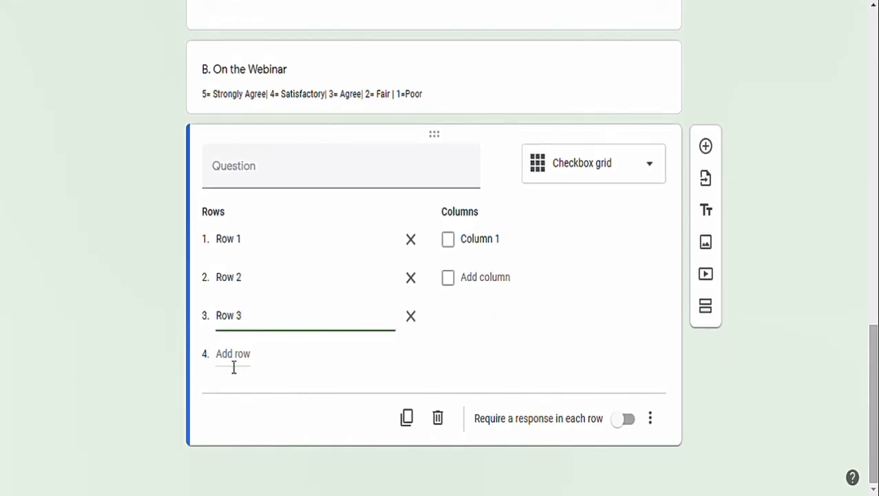
Give the checkbox grid five columns labelled 5, 4, 3, 2 and 1.
{"action": "left_click", "coordinate": [512, 243]}
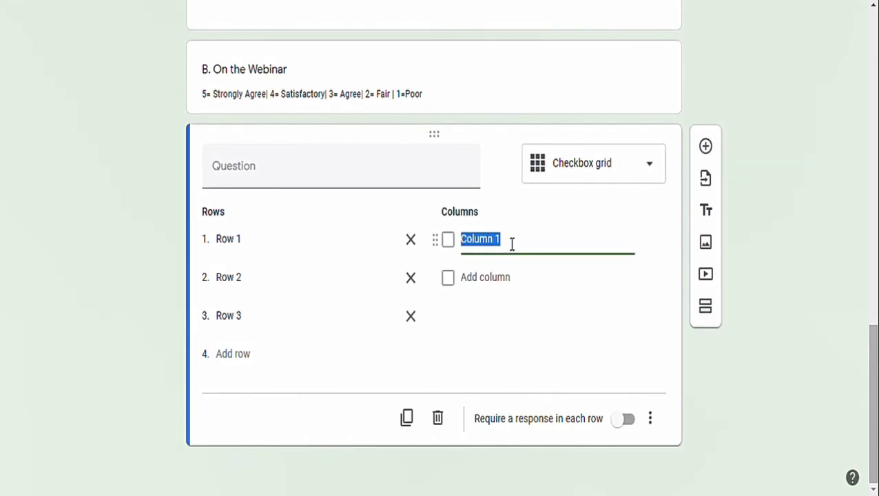
{"action": "type", "text": "5"}
{"action": "left_click", "coordinate": [483, 294]}
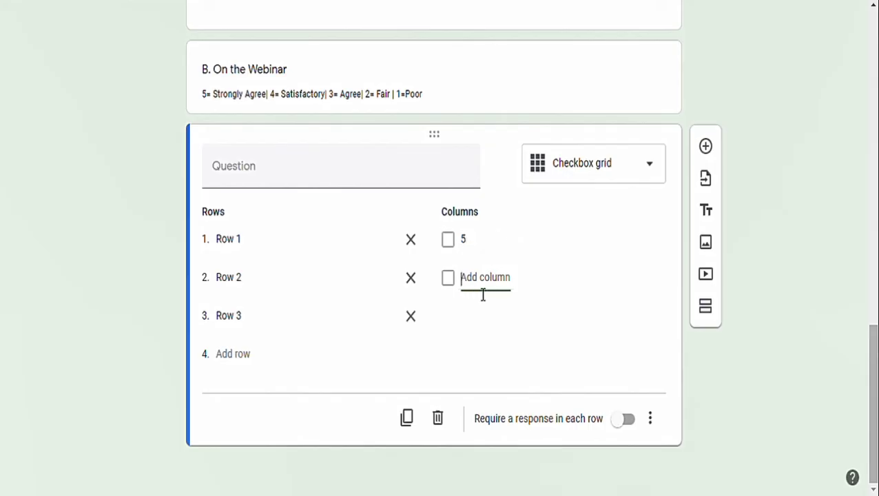
{"action": "type", "text": "4"}
{"action": "left_click", "coordinate": [463, 318]}
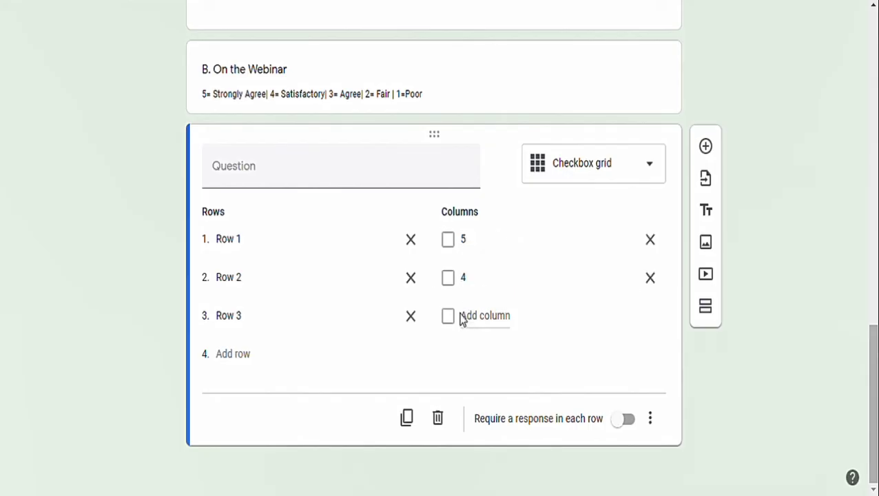
{"action": "left_click", "coordinate": [479, 326]}
{"action": "type", "text": "3"}
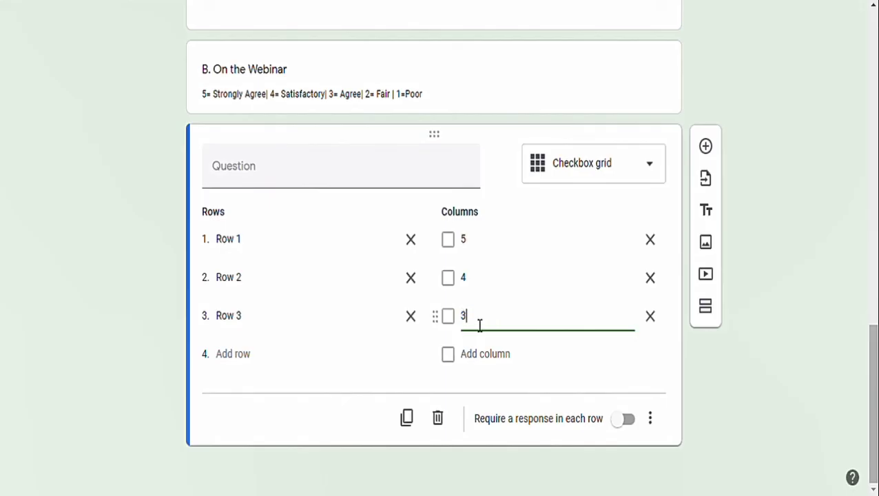
{"action": "left_click", "coordinate": [475, 354]}
{"action": "type", "text": "2"}
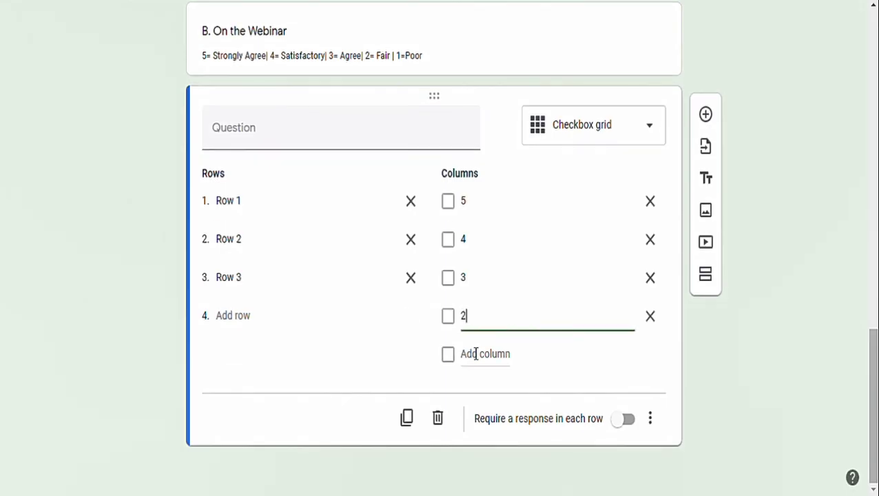
{"action": "left_click", "coordinate": [474, 354]}
{"action": "type", "text": "1"}
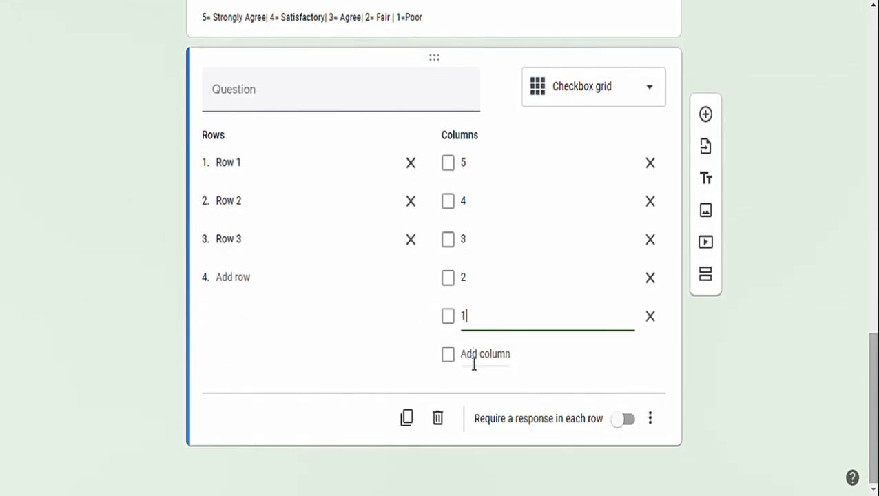
Enter "Criteria" as the question title of the checkbox grid.
{"action": "left_click", "coordinate": [265, 113]}
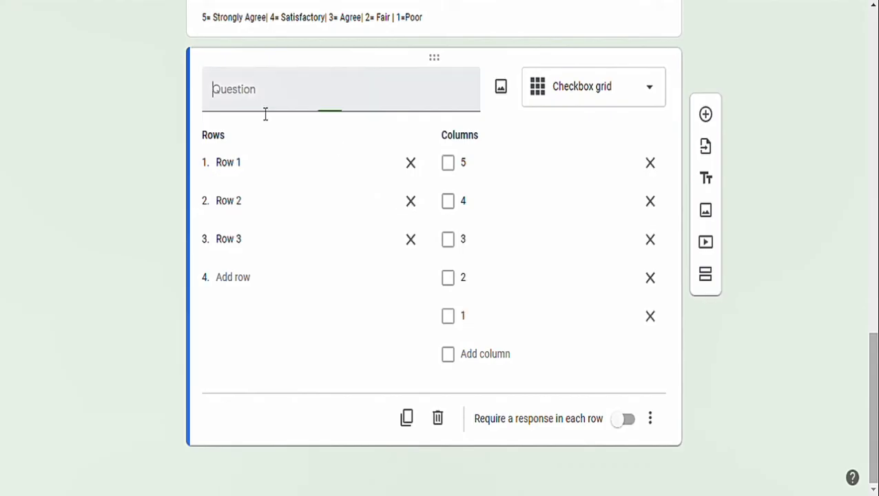
{"action": "type", "text": "Crite"}
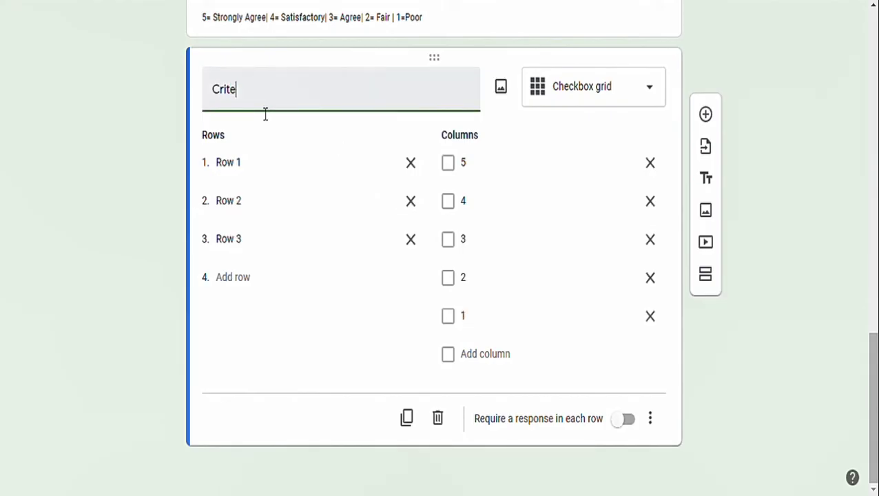
{"action": "type", "text": "ria"}
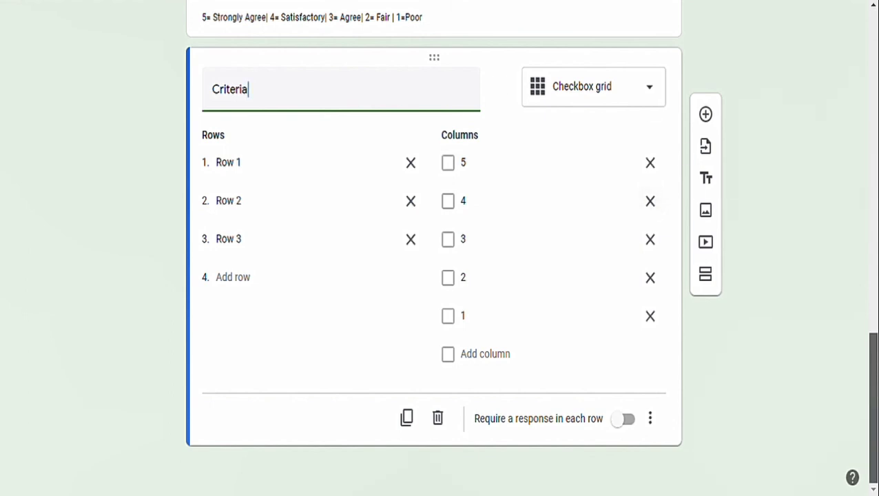
{"action": "scroll", "coordinate": [876, 420], "scroll_direction": "up", "scroll_amount": 1}
{"action": "scroll", "coordinate": [876, 420], "scroll_direction": "down", "scroll_amount": 1}
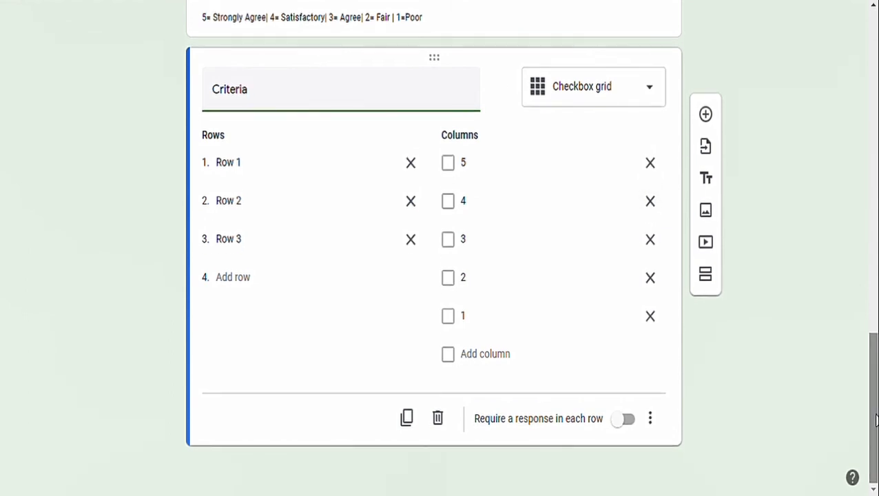
Add a question titled "Suggestion..." below the checkbox grid and set its type to Paragraph.
{"action": "left_click", "coordinate": [706, 117]}
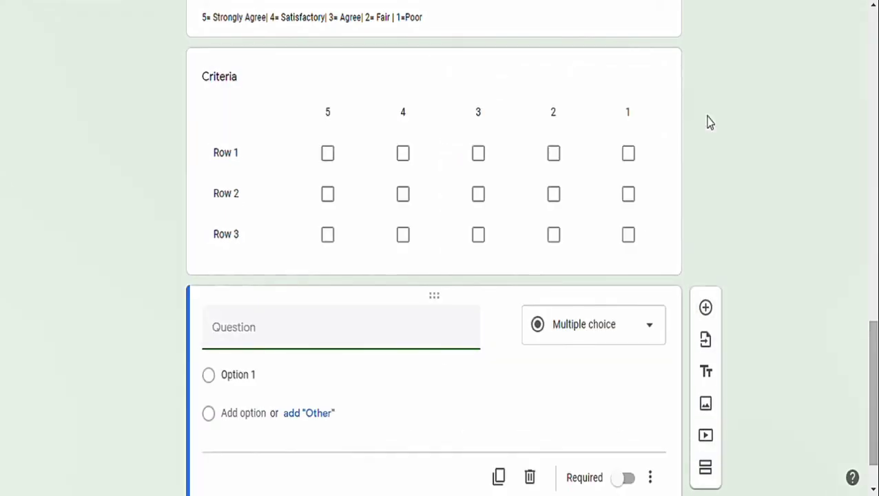
{"action": "type", "text": "Suggestion..."}
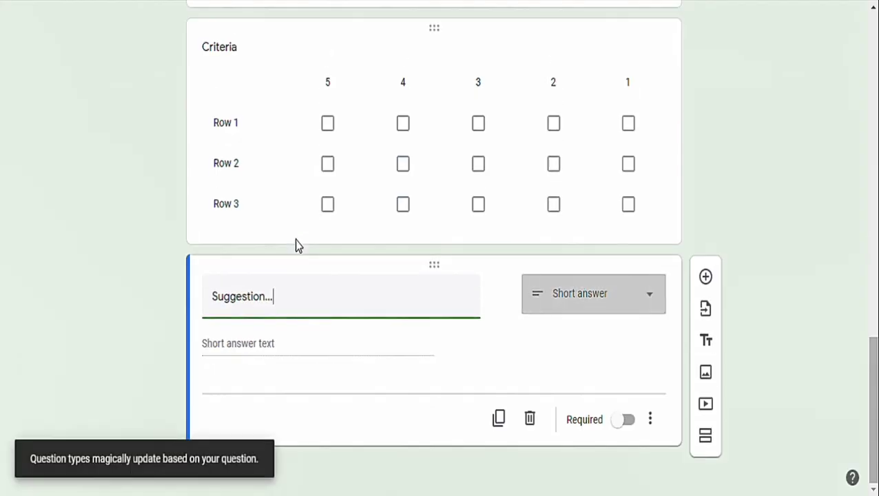
{"action": "left_click", "coordinate": [563, 298]}
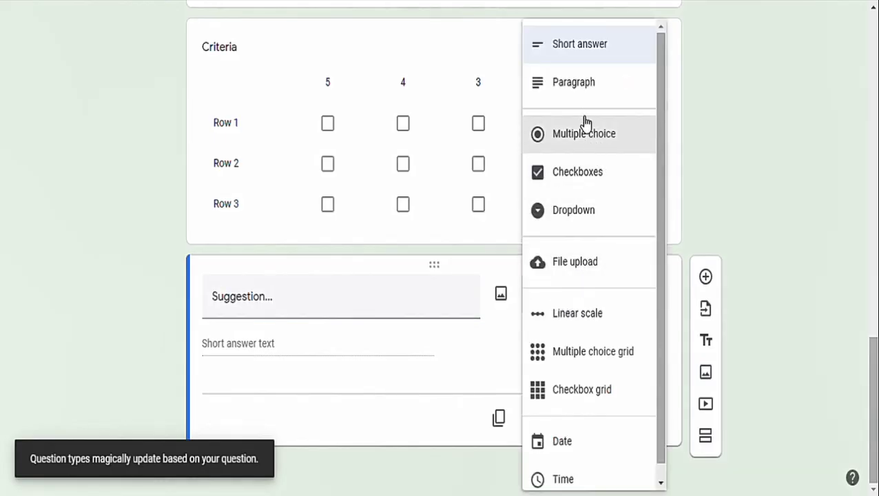
{"action": "left_click", "coordinate": [641, 81]}
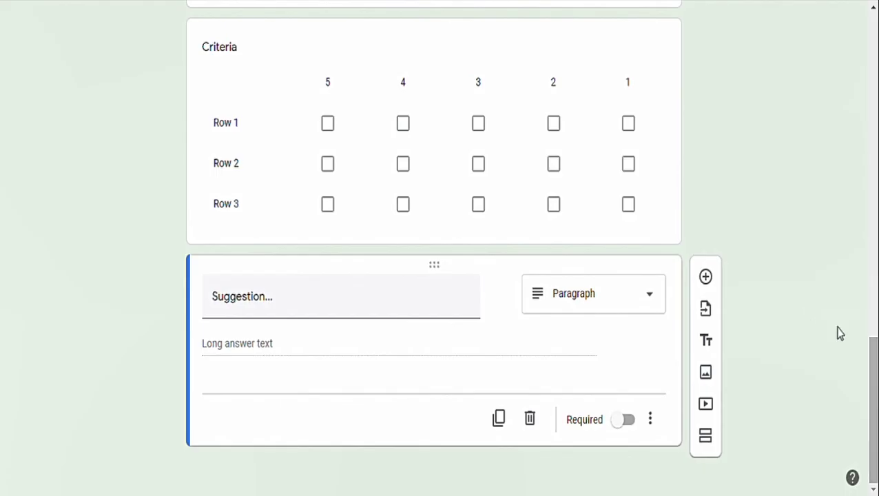
Add a multiple choice question below "Suggestion..." that asks "What is your overall assessment on the webinar?".
{"action": "left_click", "coordinate": [706, 276]}
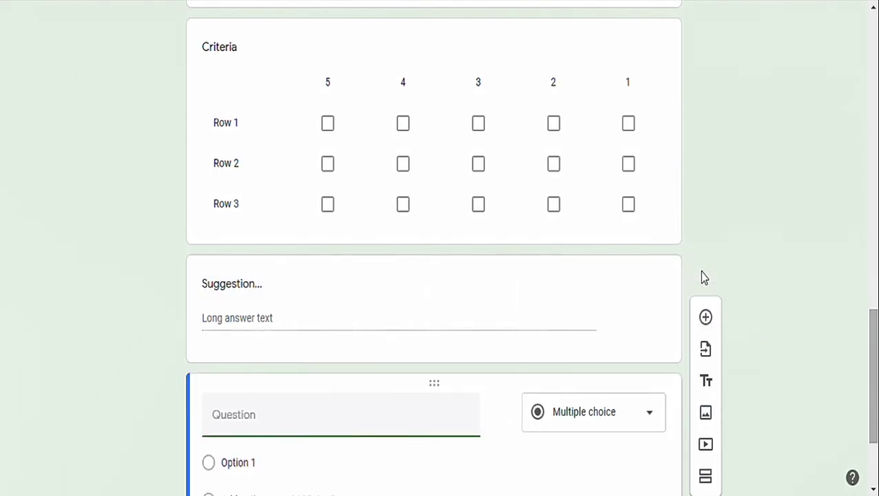
{"action": "scroll", "coordinate": [872, 413], "scroll_direction": "down", "scroll_amount": 2}
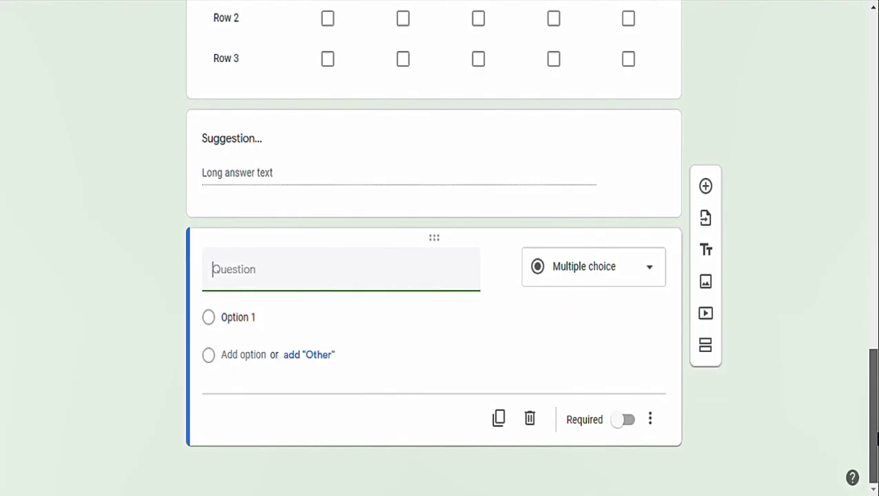
{"action": "type", "text": "What"}
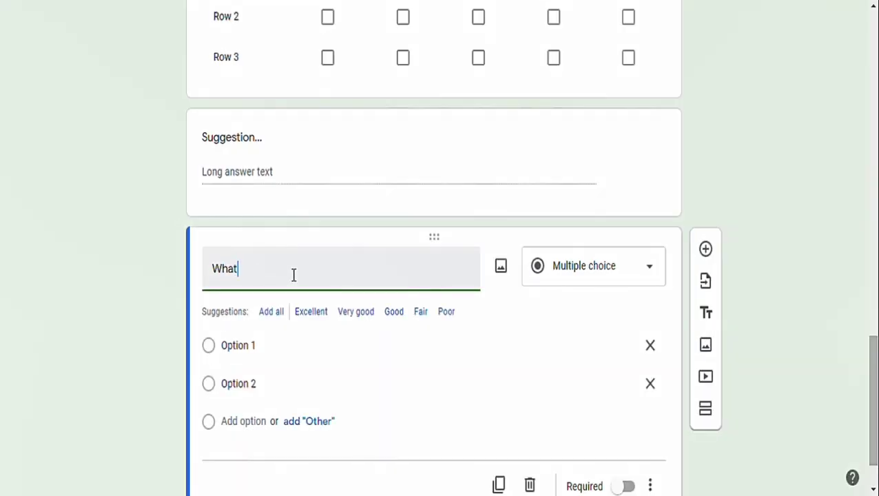
{"action": "type", "text": " is your overall asses"}
{"action": "key", "text": "BackSpace"}
{"action": "key", "text": "BackSpace"}
{"action": "type", "text": "essment on the"}
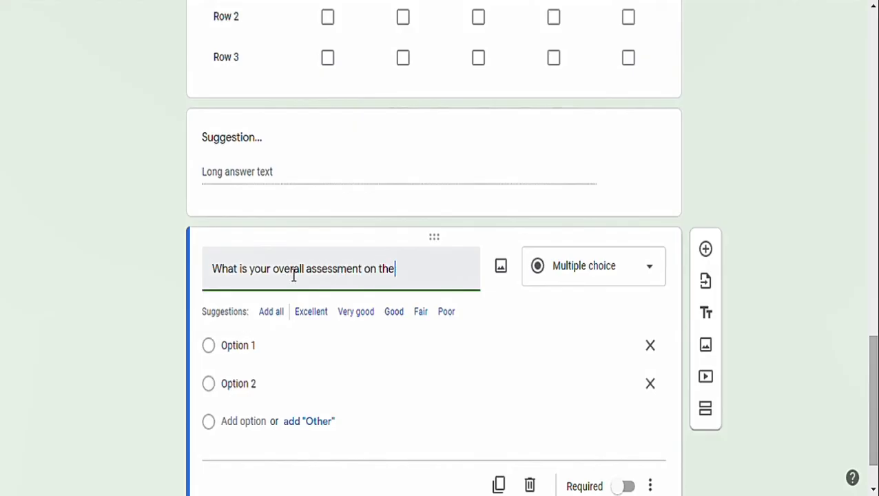
{"action": "type", "text": " webinar?"}
Rename the two existing options of the overall assessment question as "Excellent" and "Very Satisfactory".
{"action": "left_click", "coordinate": [255, 357]}
{"action": "type", "text": "Excellent"}
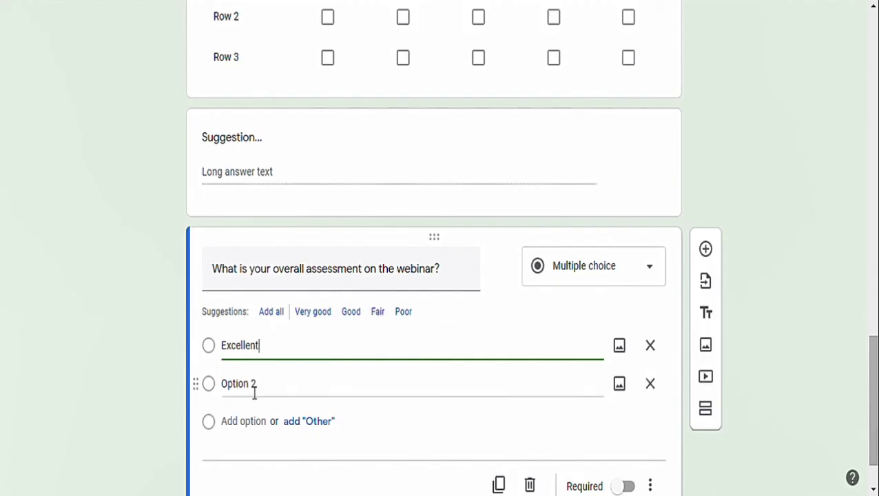
{"action": "key", "text": "ctrl+a"}
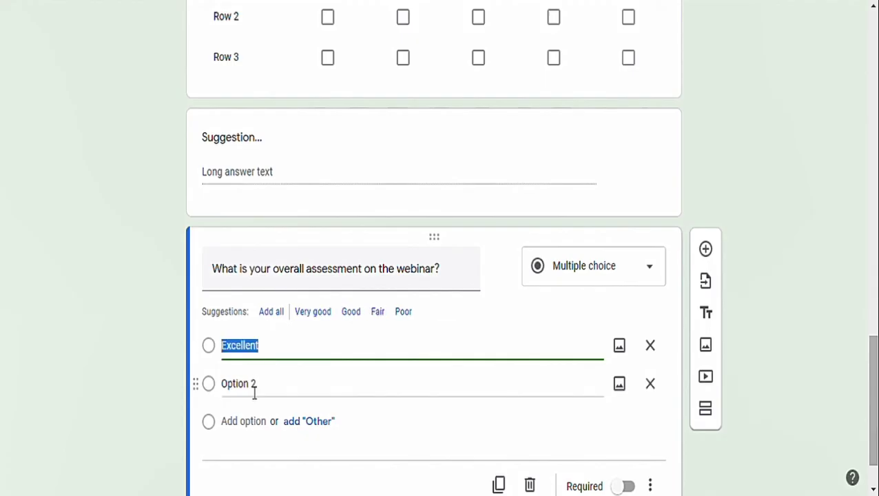
{"action": "left_click", "coordinate": [279, 386]}
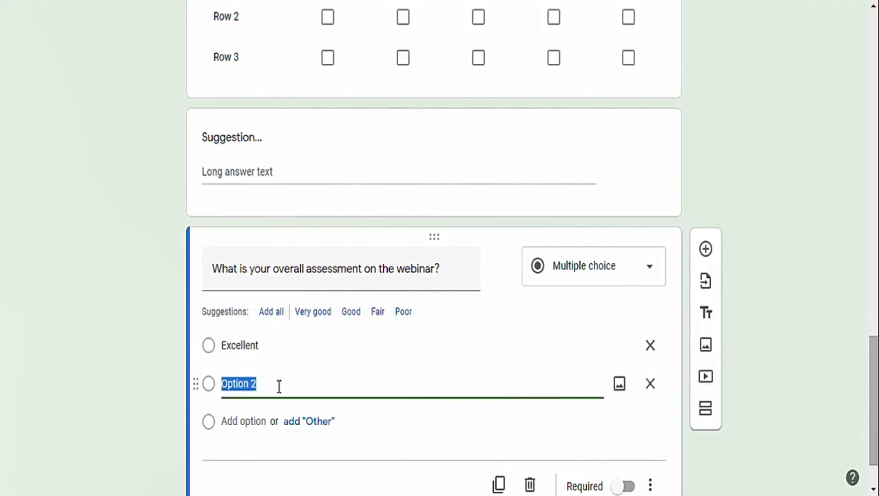
{"action": "type", "text": "Very Sa"}
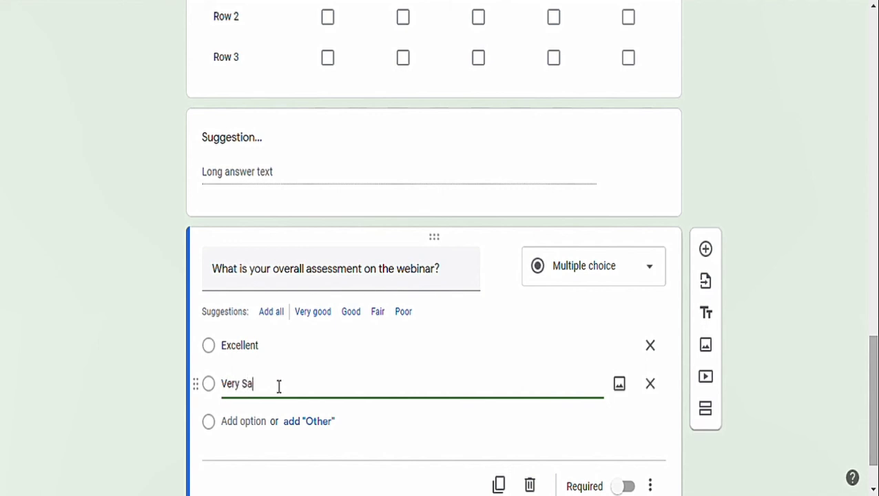
{"action": "type", "text": "tisfactory"}
Add three more options, "Good", "Fair" and "Poor", to the overall assessment question.
{"action": "left_click", "coordinate": [252, 422]}
{"action": "type", "text": "Good"}
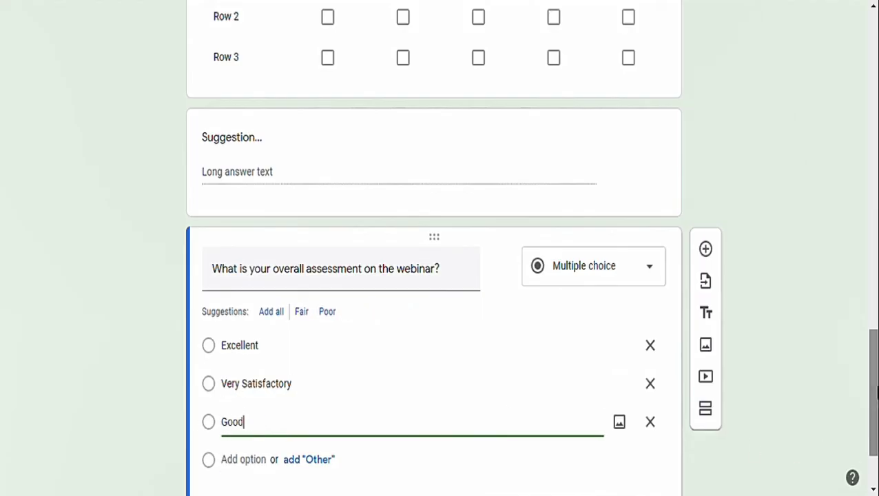
{"action": "scroll", "coordinate": [872, 414], "scroll_direction": "down", "scroll_amount": 2}
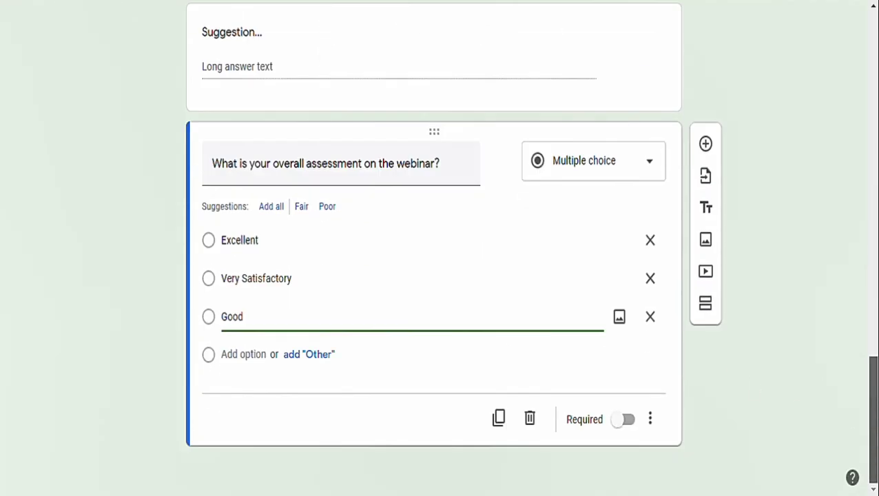
{"action": "left_click", "coordinate": [242, 364]}
{"action": "type", "text": "Fair"}
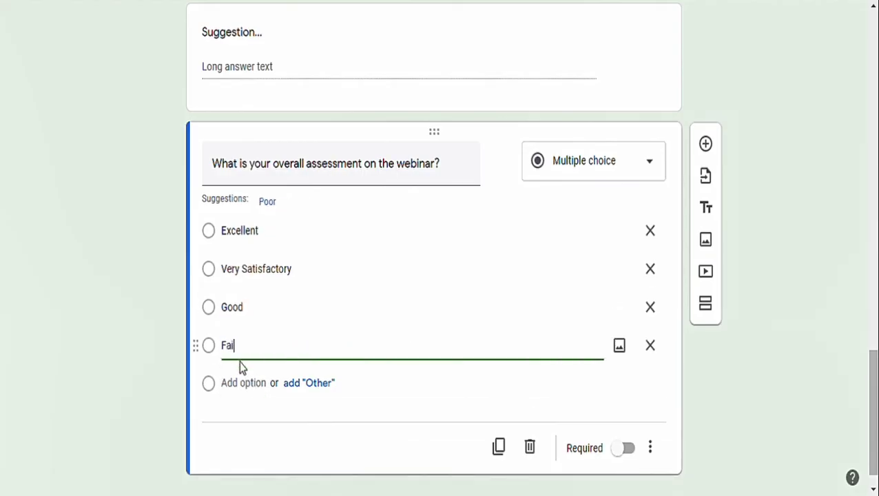
{"action": "left_click", "coordinate": [242, 384]}
{"action": "type", "text": "Po"}
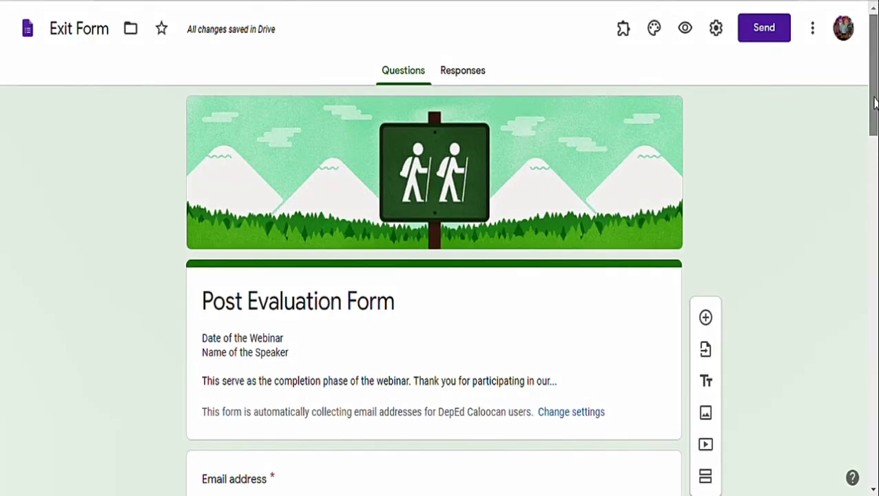